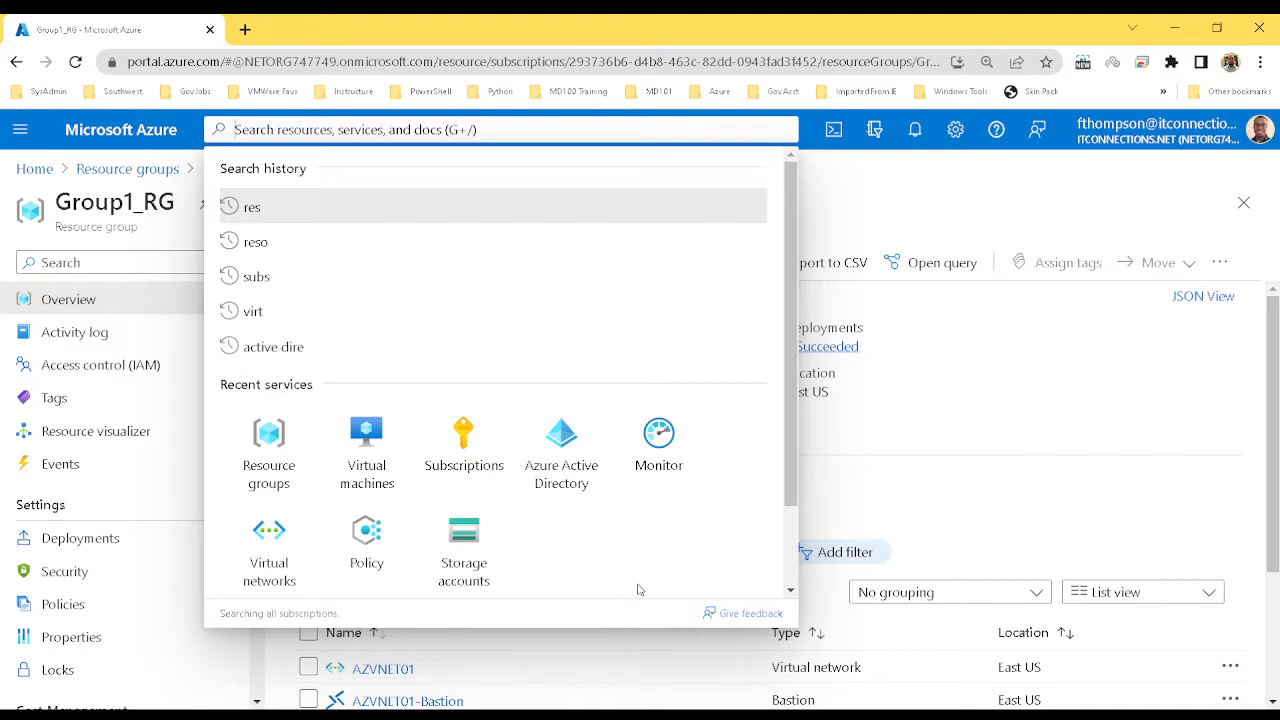
- Search the portal for "virtual net", open the Virtual networks service and start creating a new virtual network
left_click(1019, 397)
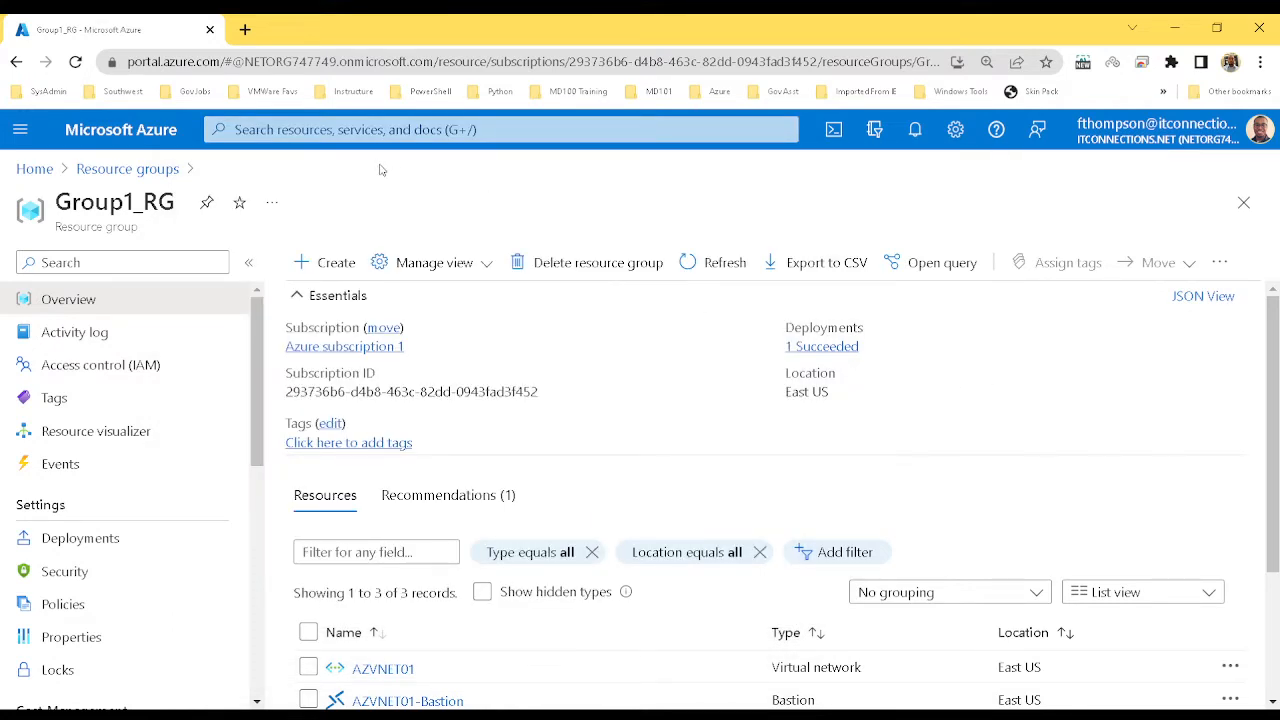
left_click(381, 133)
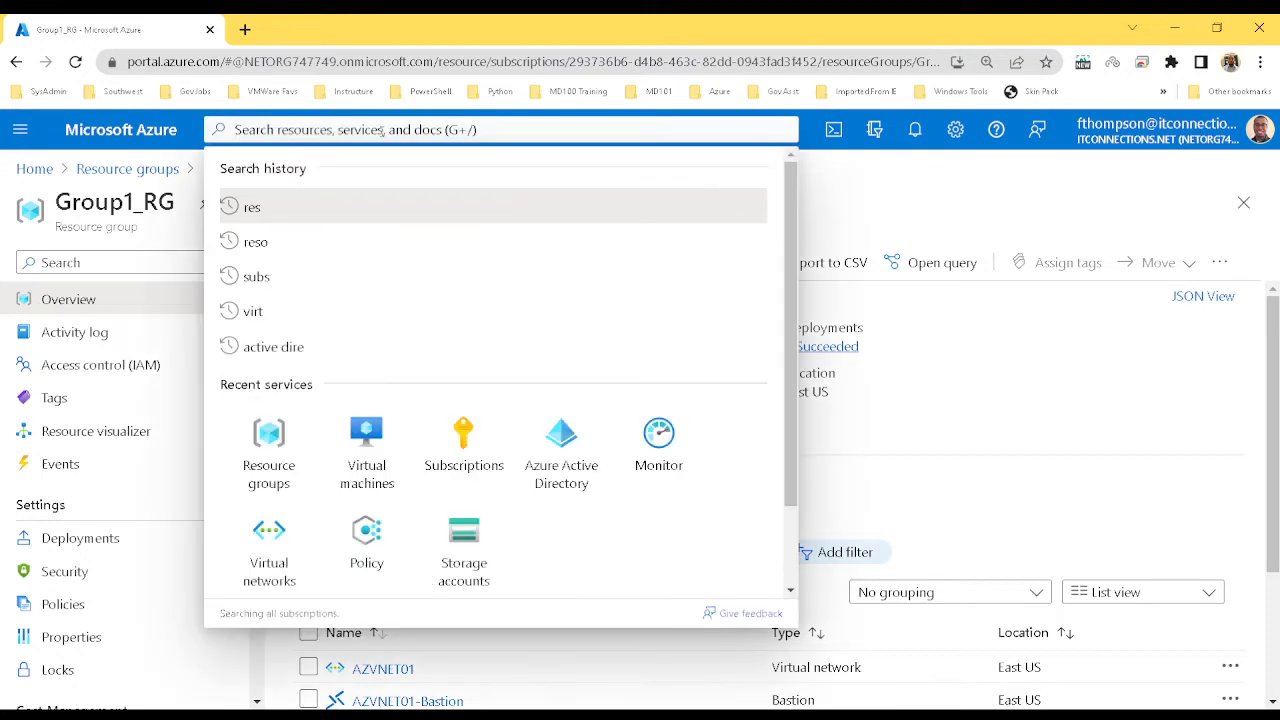
type("v")
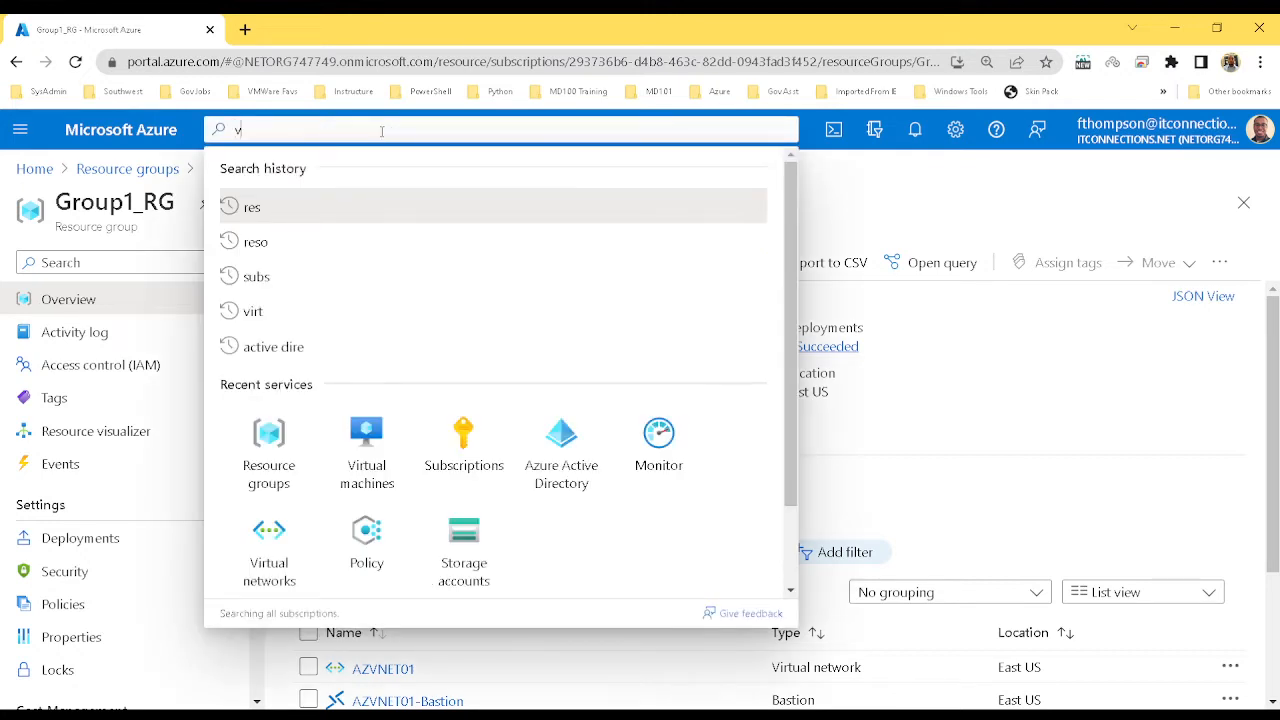
type("irtual ne")
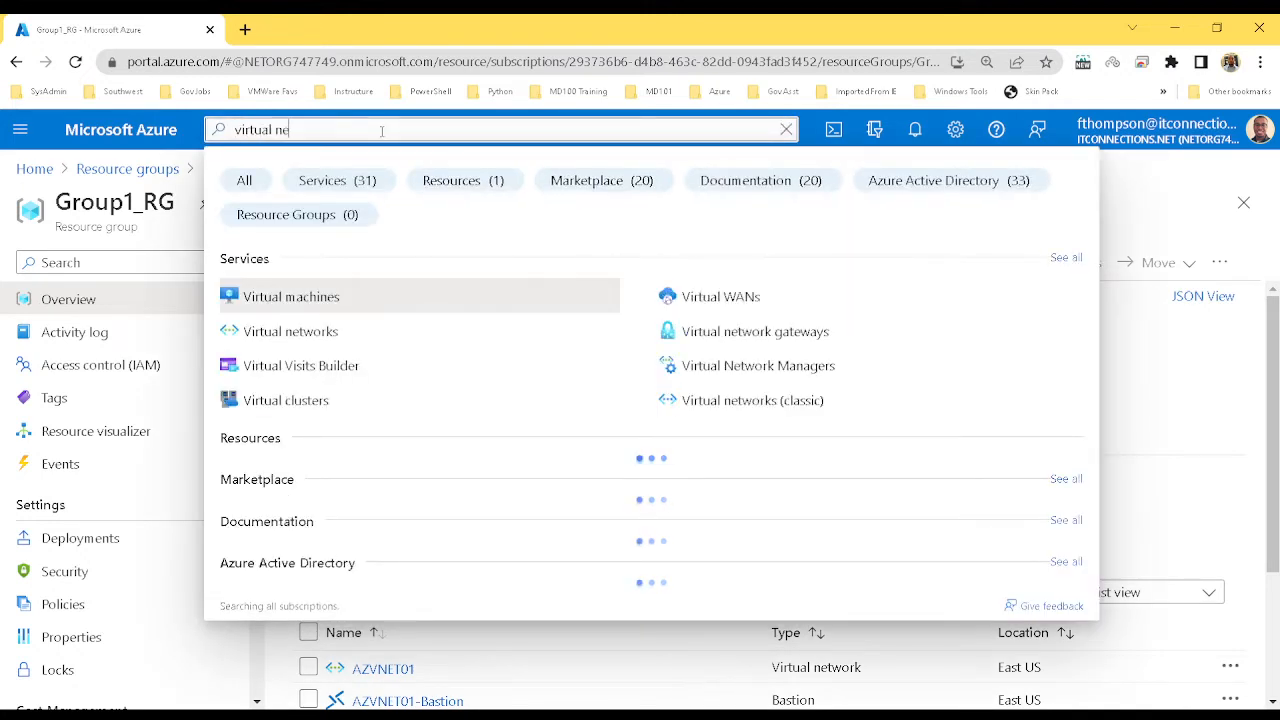
type("t")
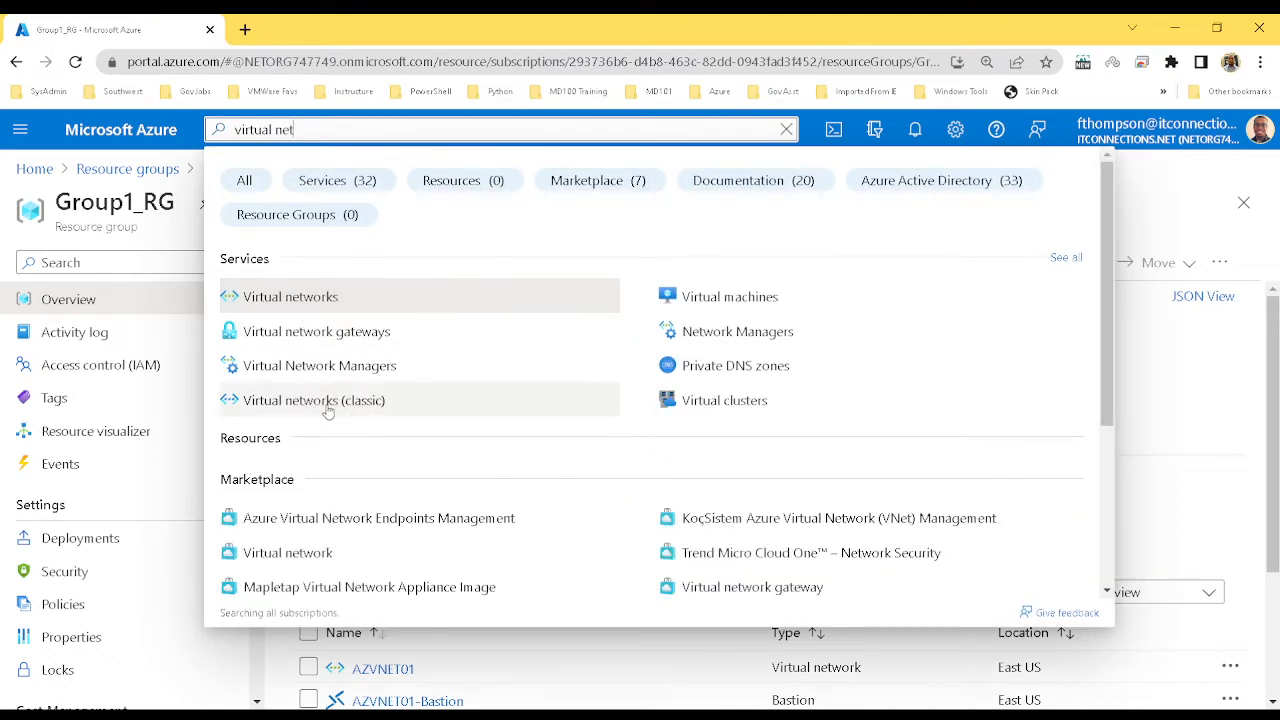
left_click(290, 298)
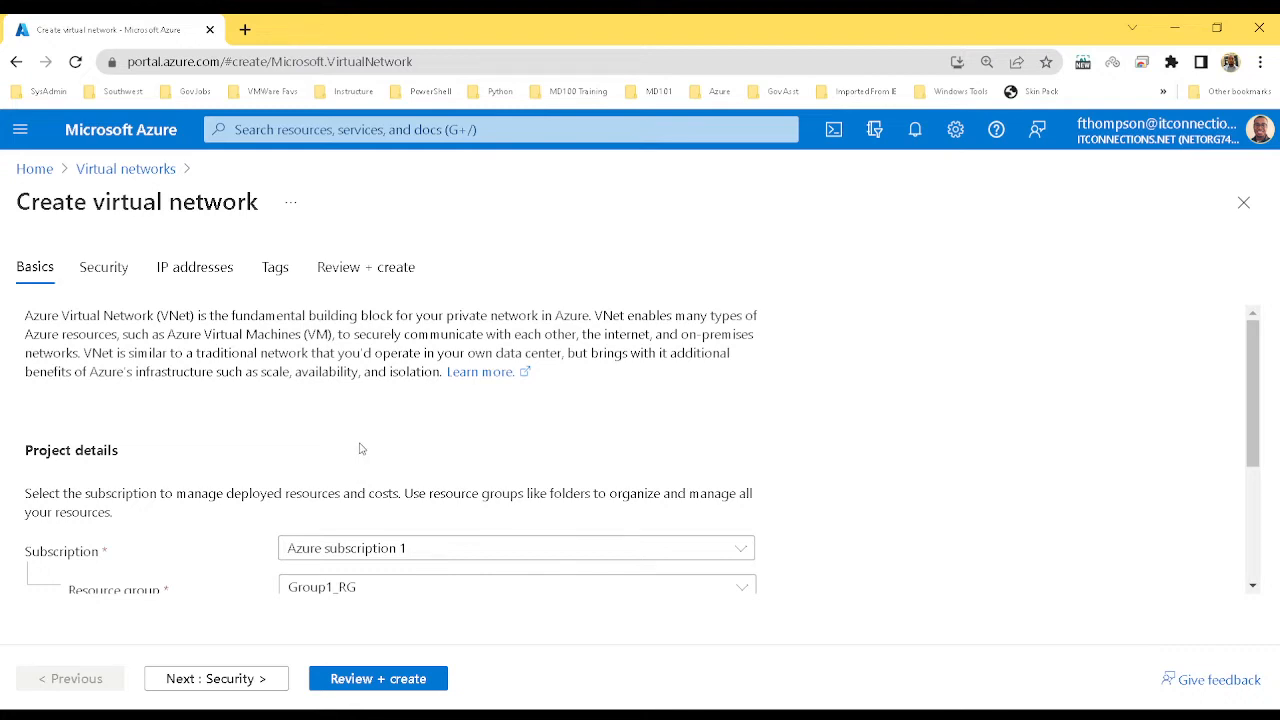
- Review the project and instance details of the new virtual network and look through the available resource groups
left_click_drag(1251, 437, 1261, 564)
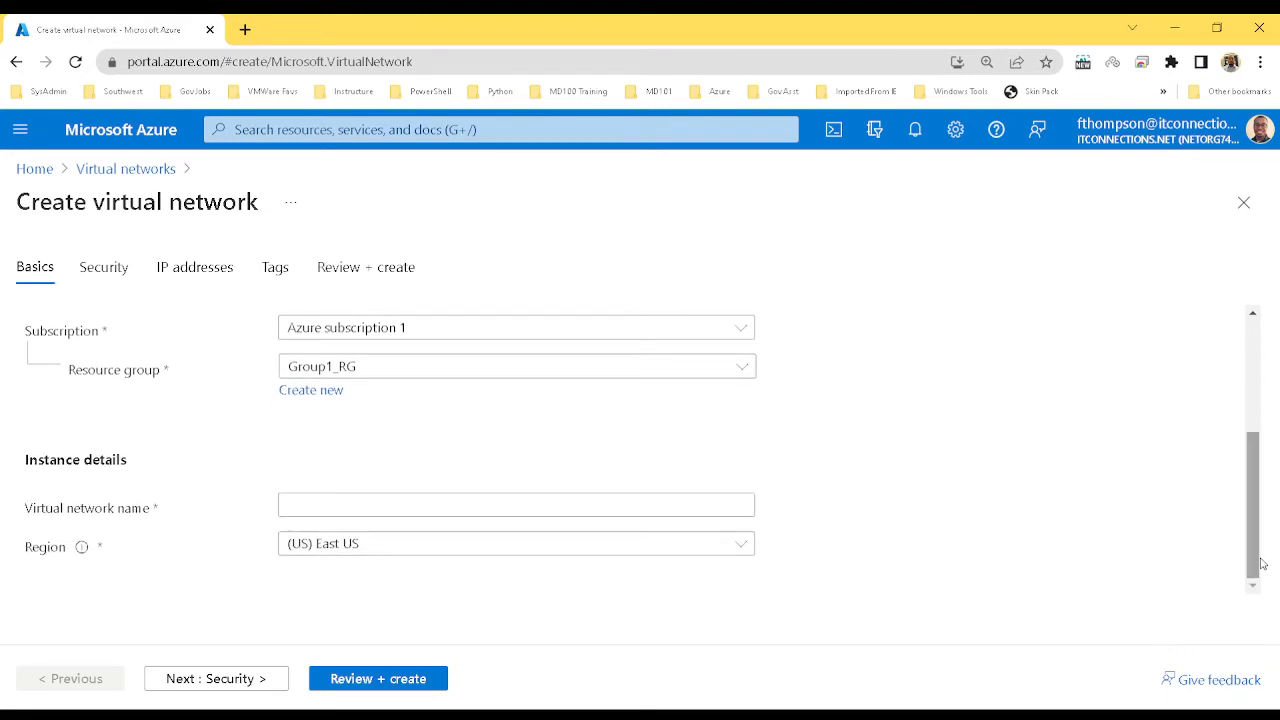
left_click_drag(1251, 521, 1248, 553)
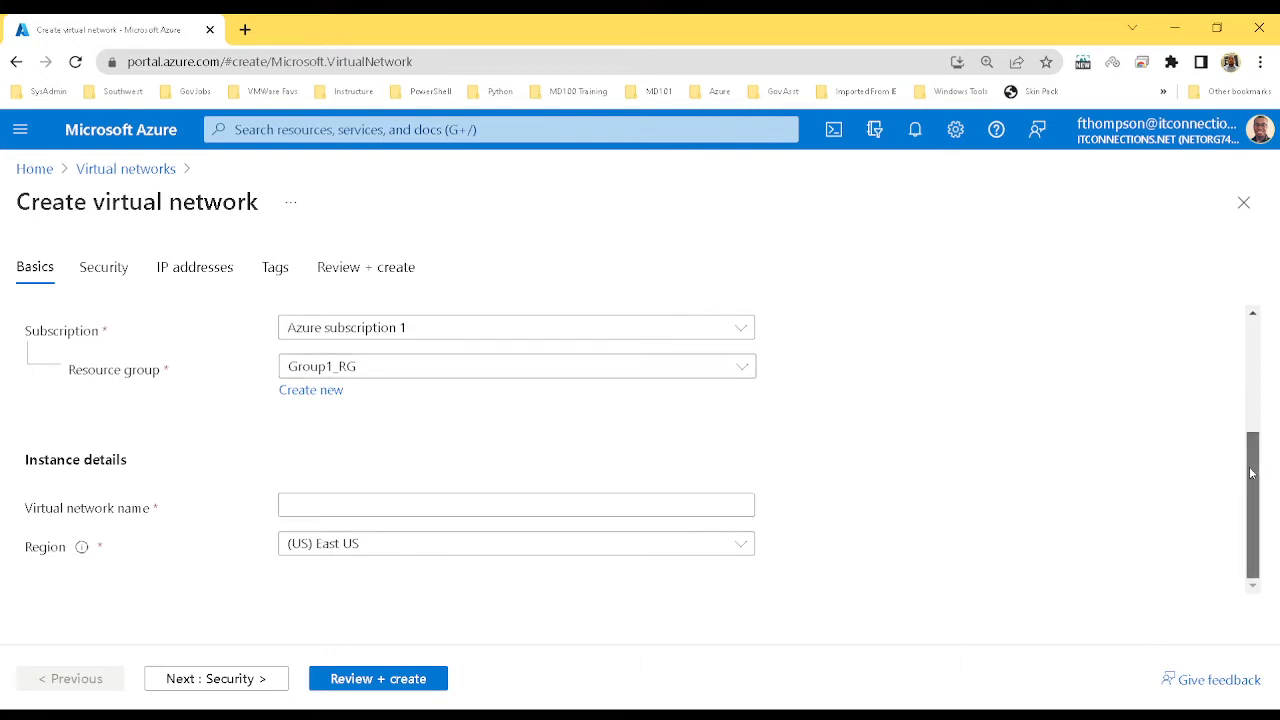
left_click_drag(1254, 472, 1262, 438)
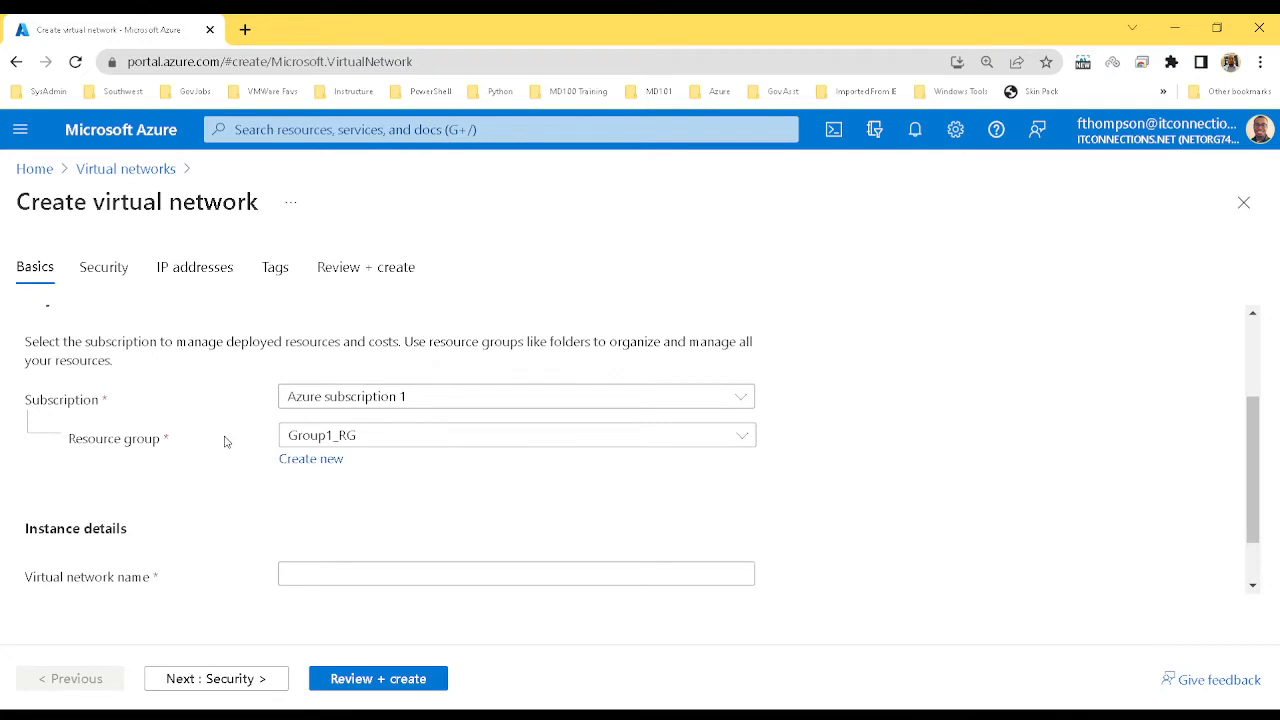
left_click(471, 440)
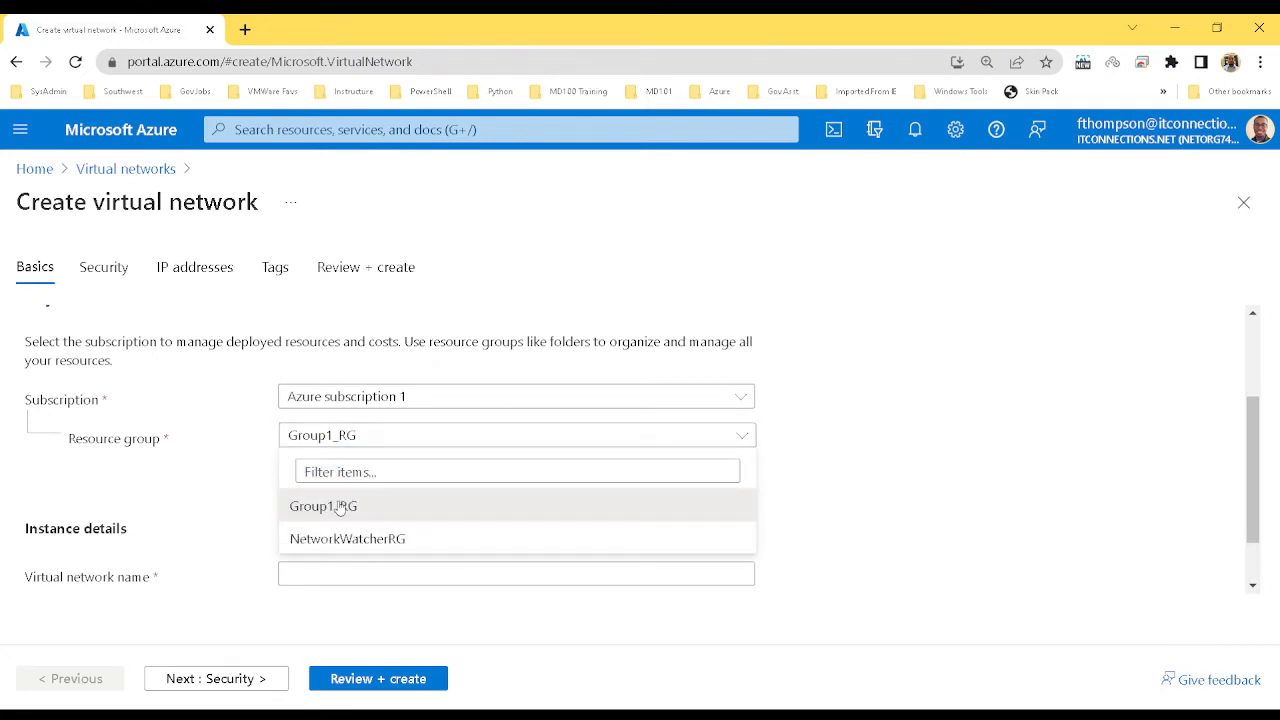
left_click(235, 470)
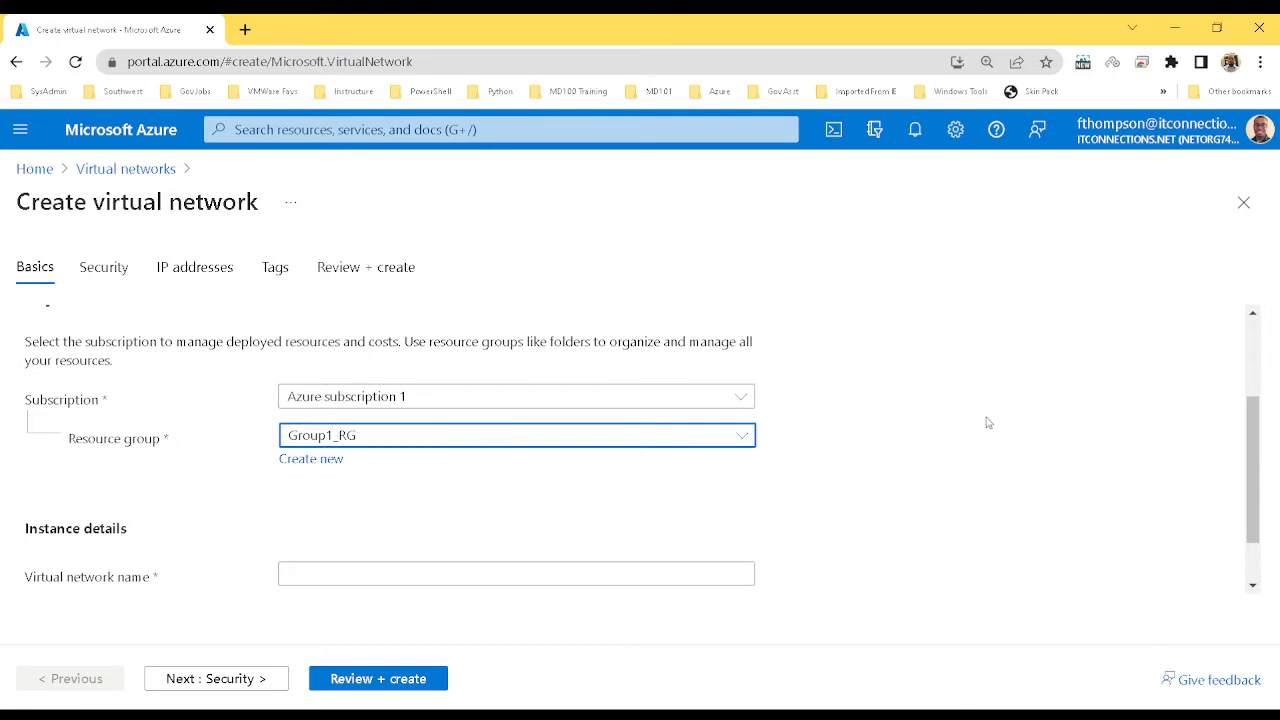
- Create a new resource group named NewRG1 for the virtual network
left_click(296, 463)
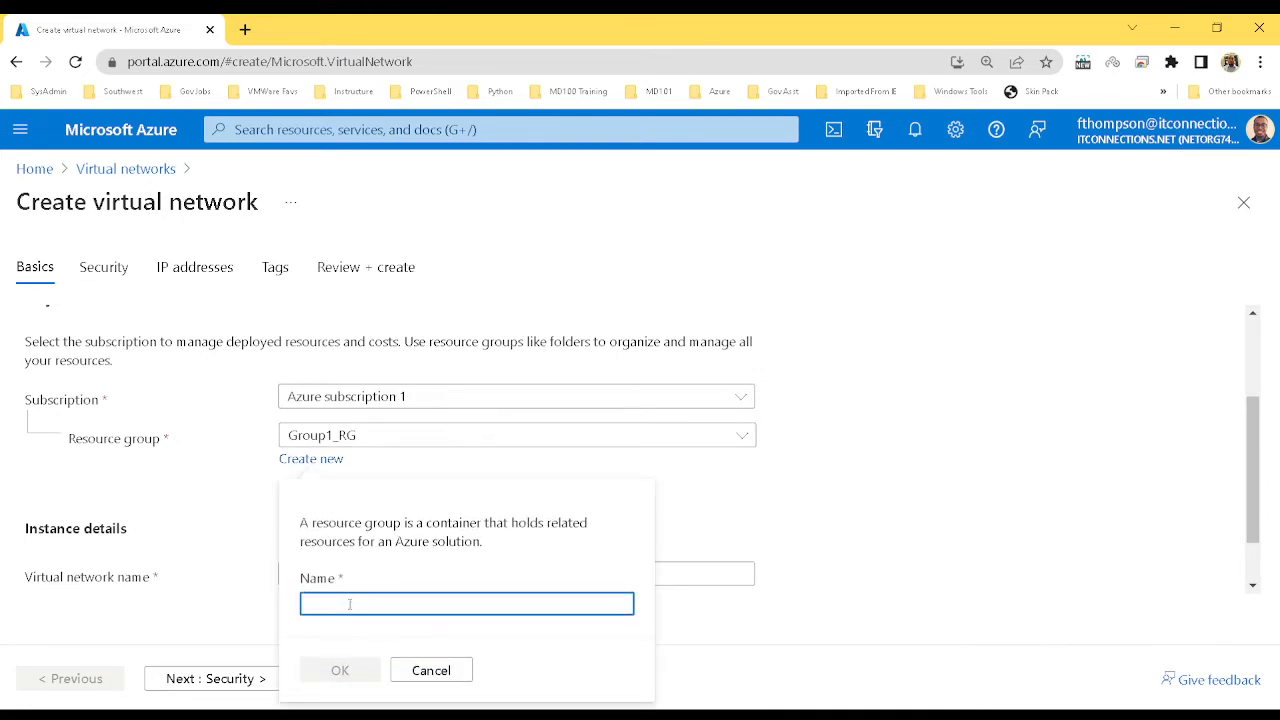
type("NewR")
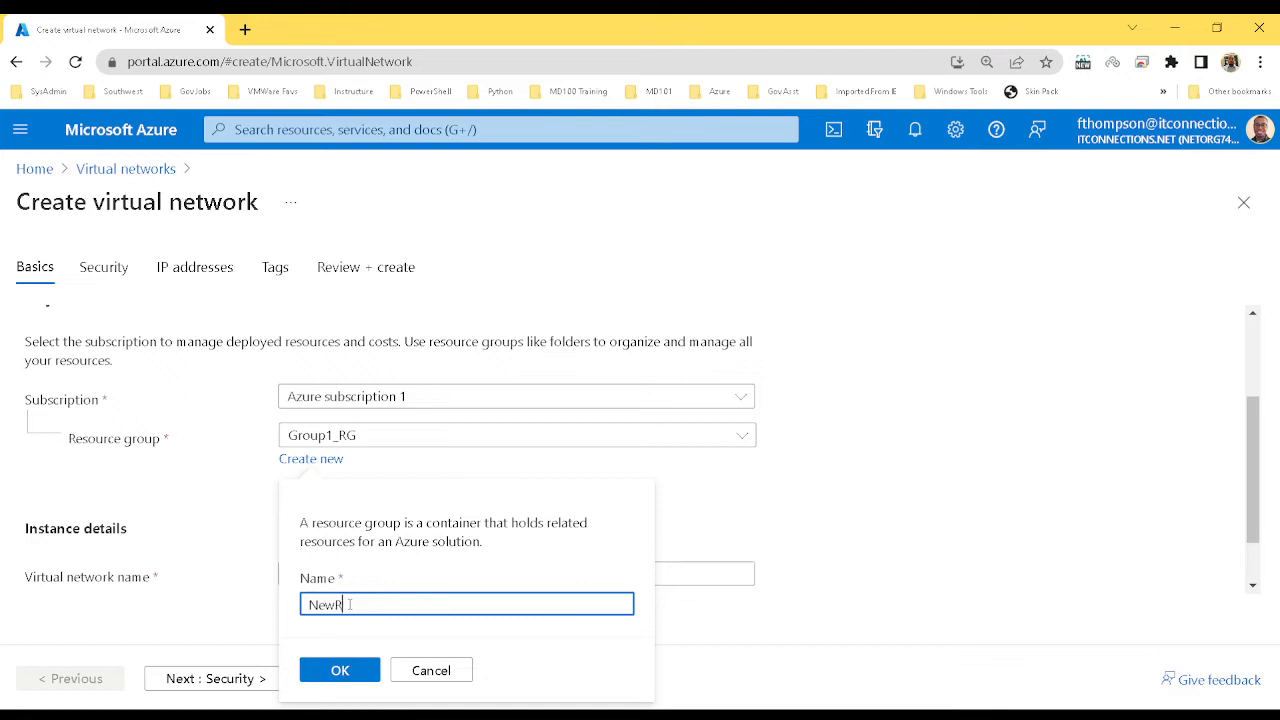
type("G1")
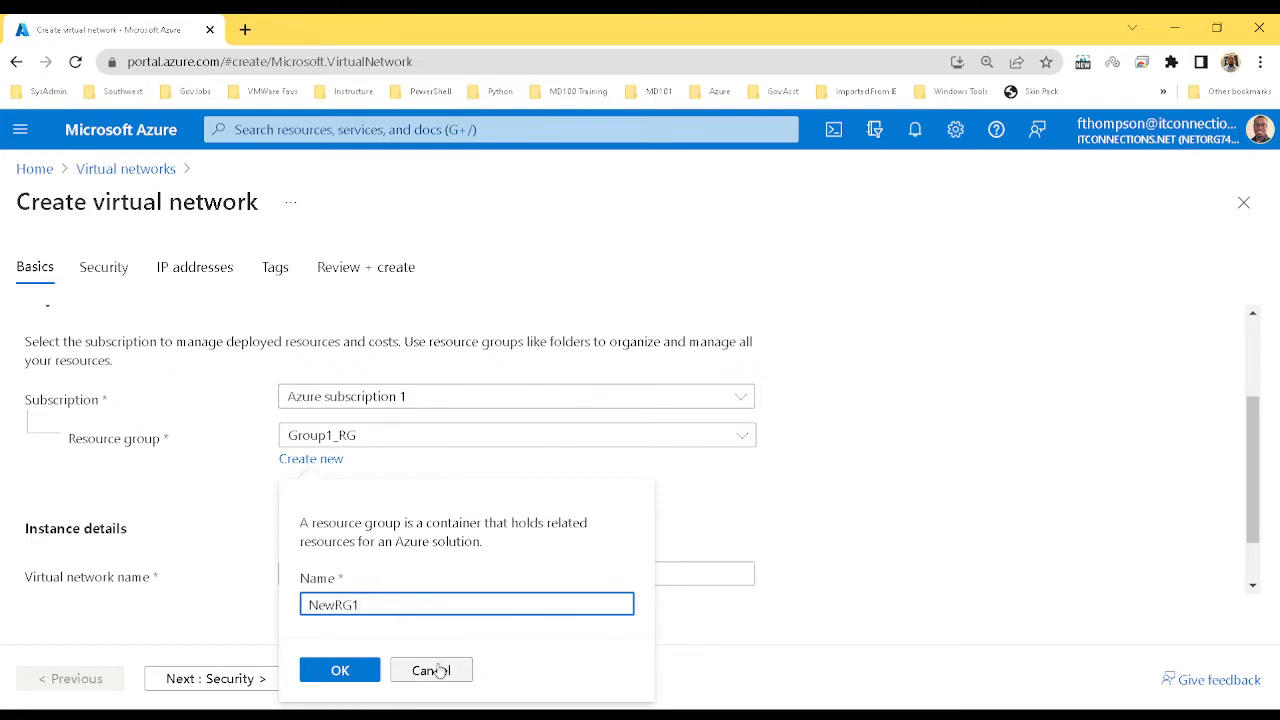
left_click(338, 671)
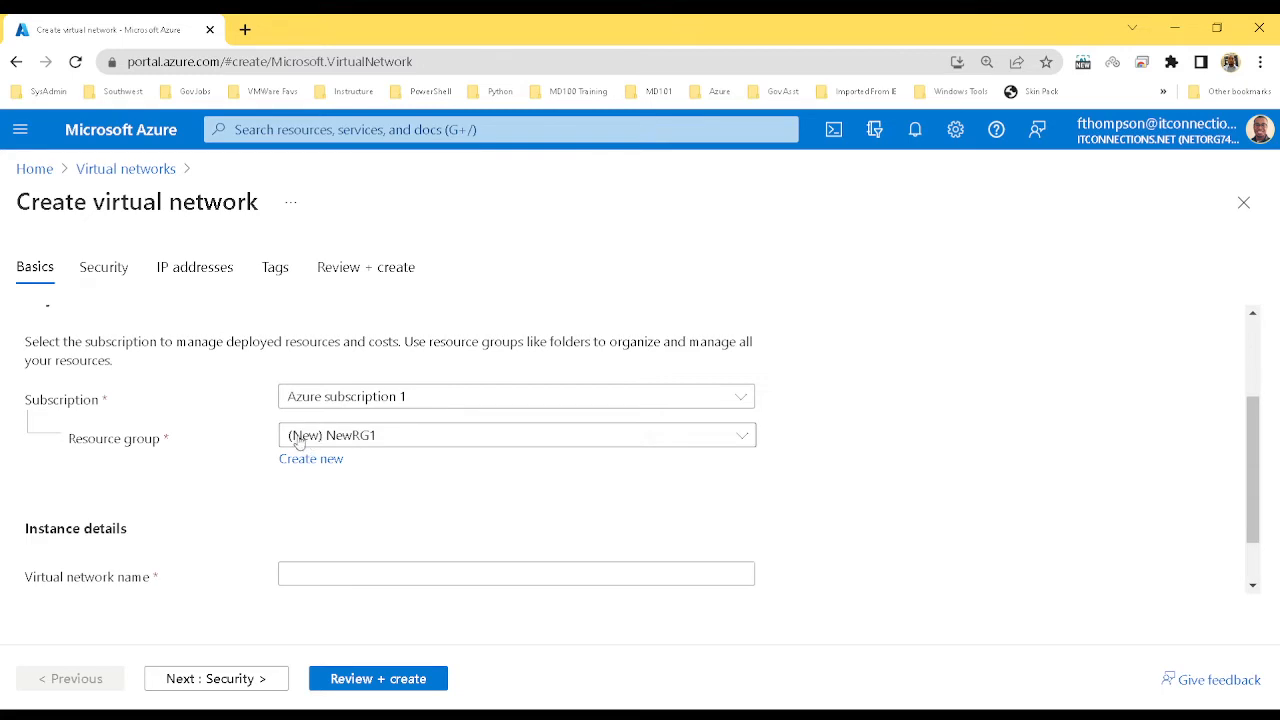
- Assign the virtual network to the existing resource group Group1_RG
left_click(371, 444)
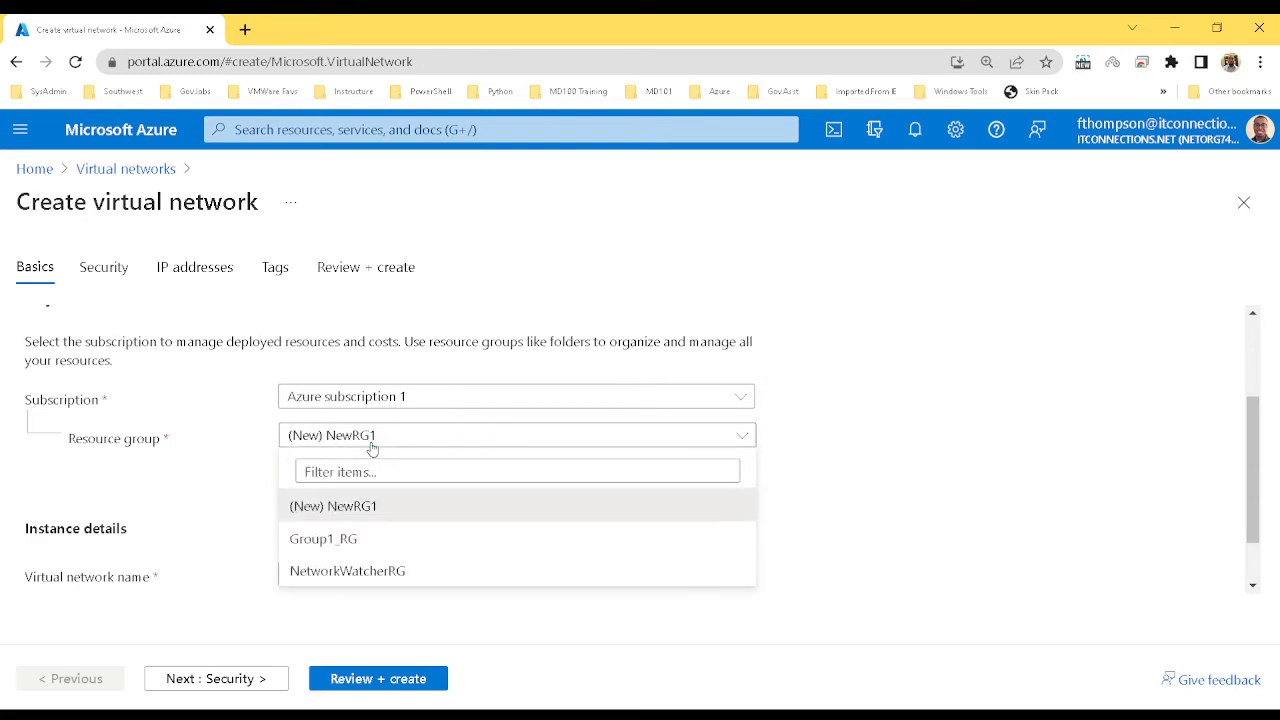
left_click(354, 541)
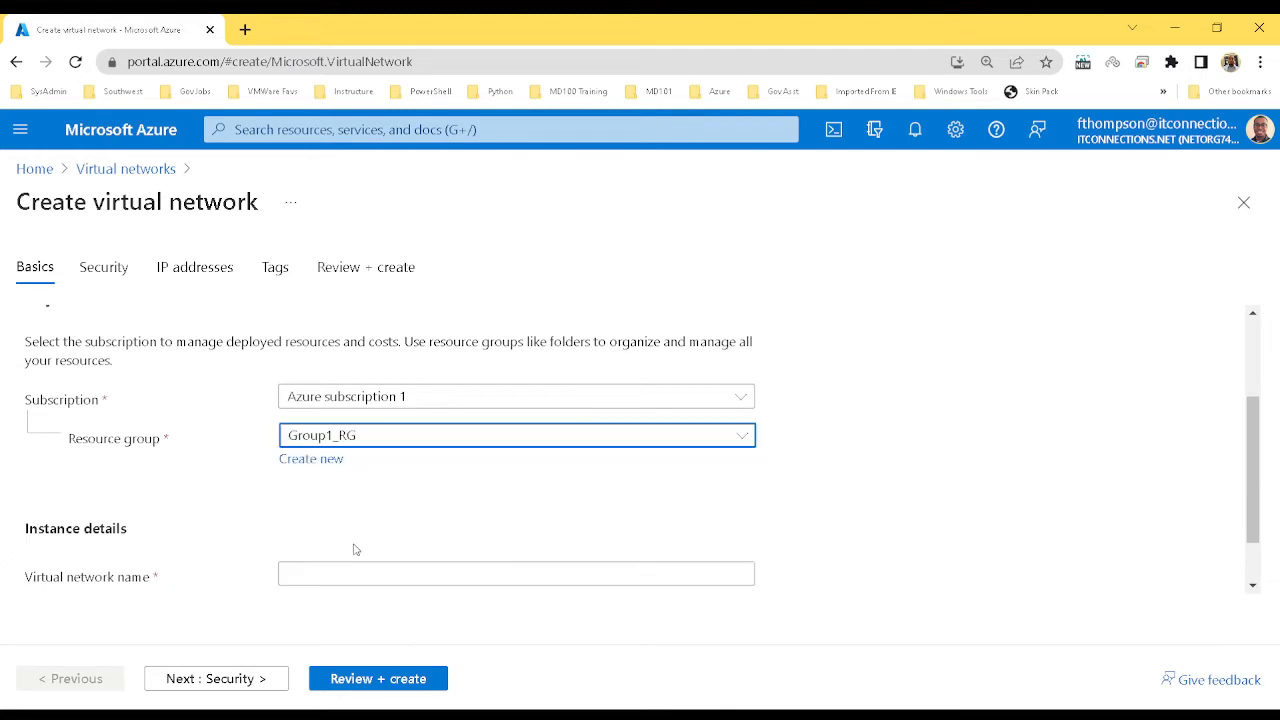
left_click(403, 446)
left_click(805, 448)
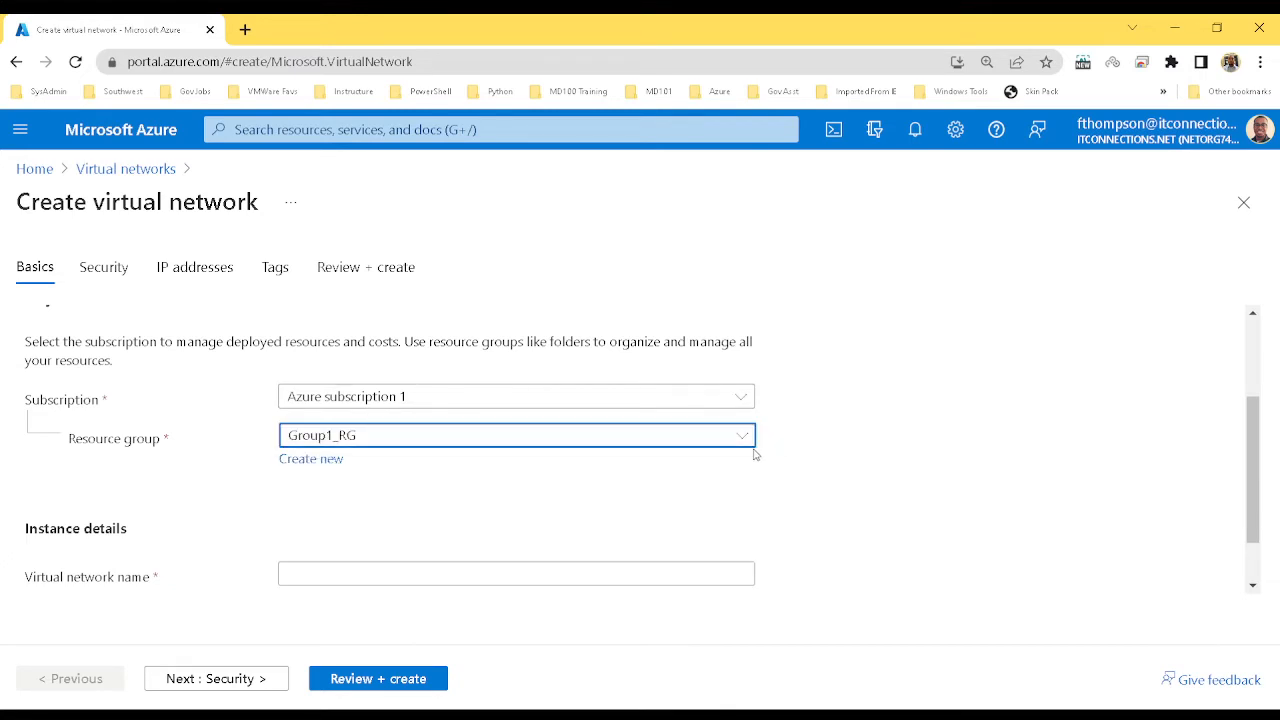
- Name the virtual network My_VNET_1 and validate its configuration for review
left_click(333, 573)
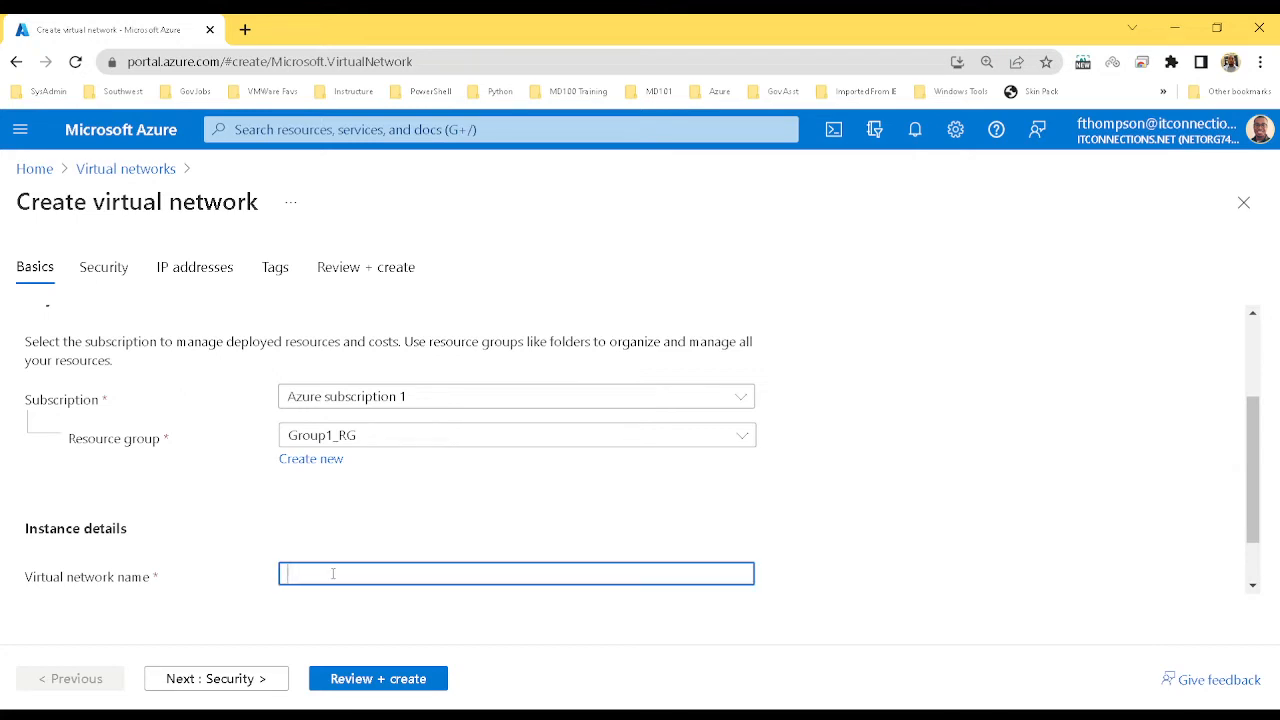
type("My_VNET_1")
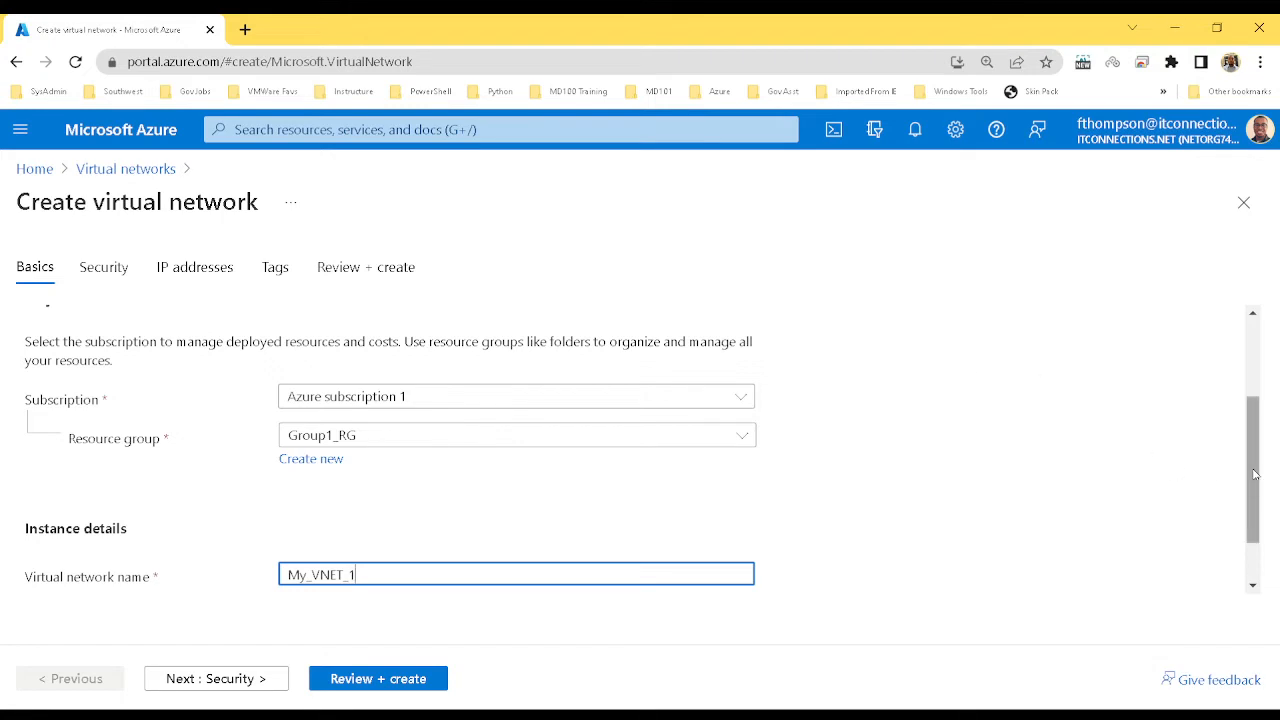
left_click_drag(1252, 476, 1265, 550)
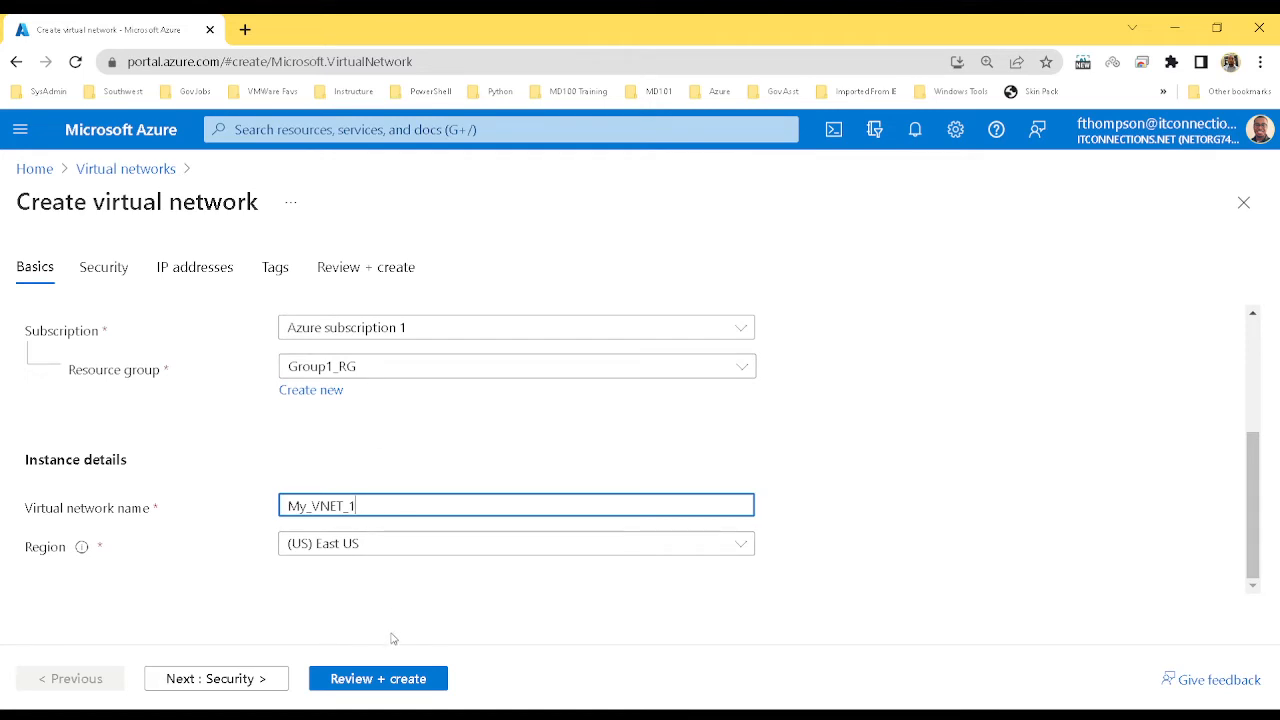
left_click(392, 678)
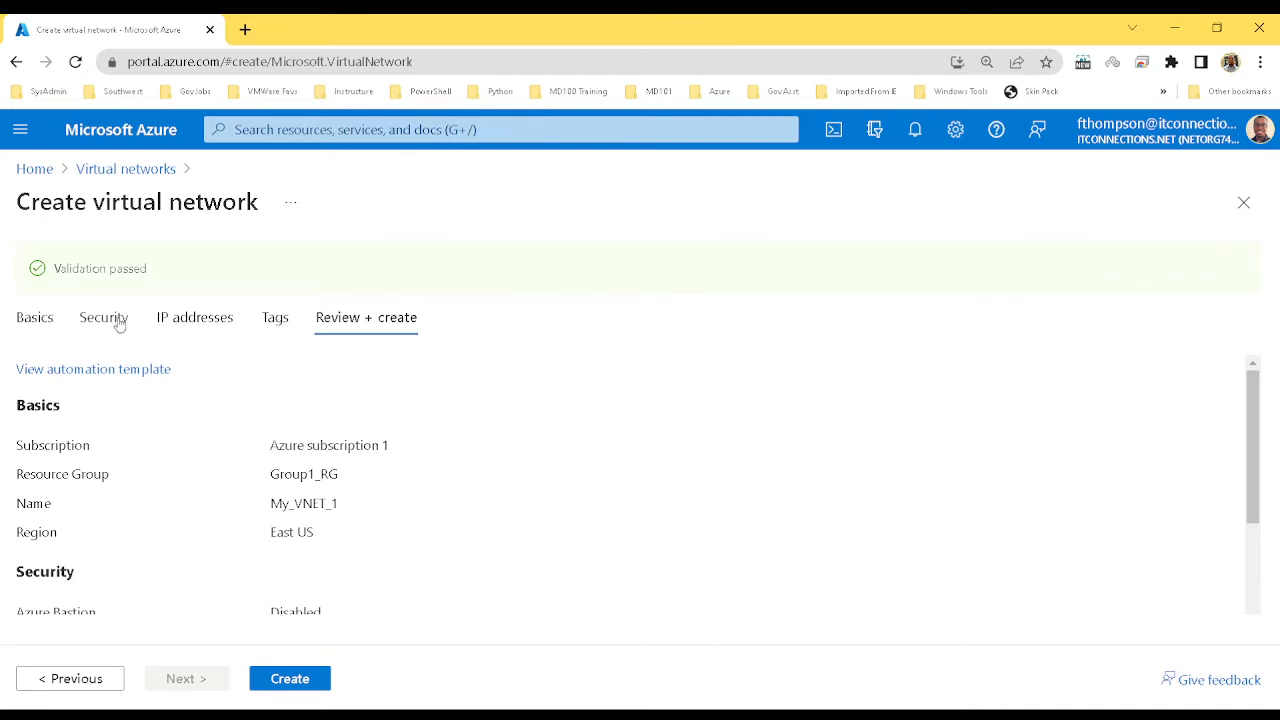
- Return to the basic settings, look through the available regions and check the configuration review once more
left_click(42, 322)
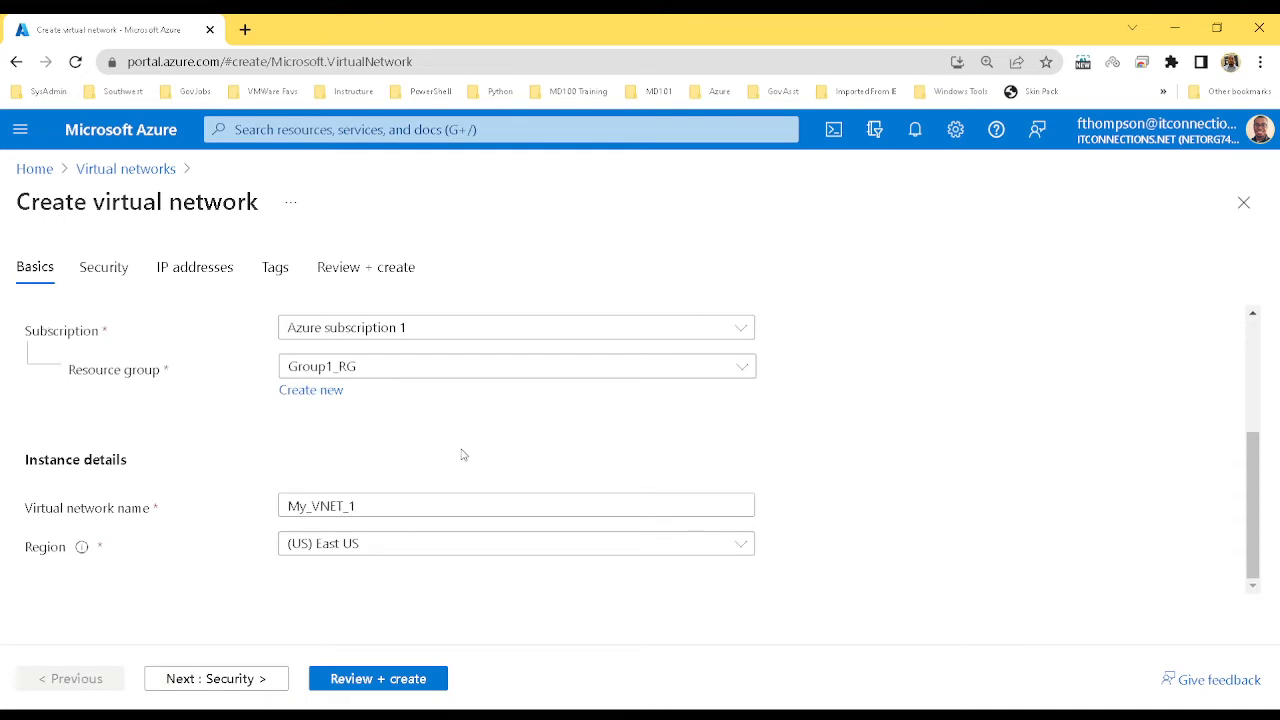
left_click(531, 543)
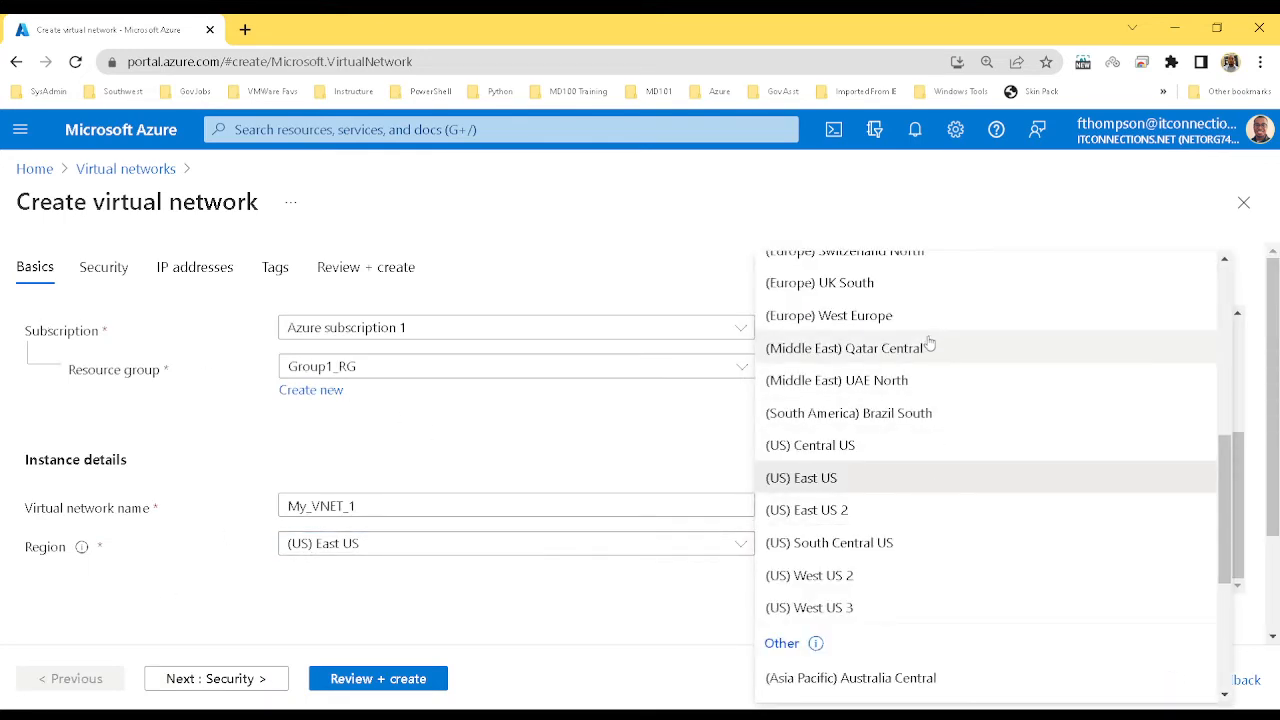
left_click_drag(1230, 484, 1227, 338)
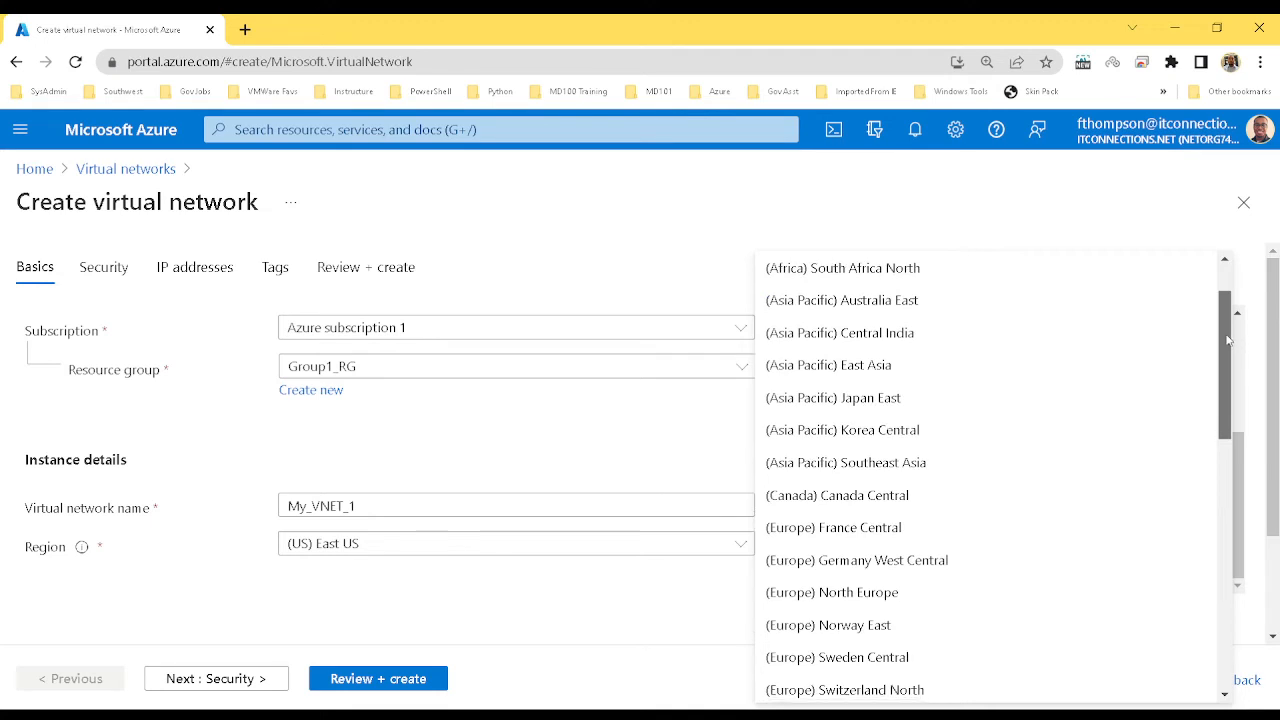
left_click_drag(1228, 341, 1236, 500)
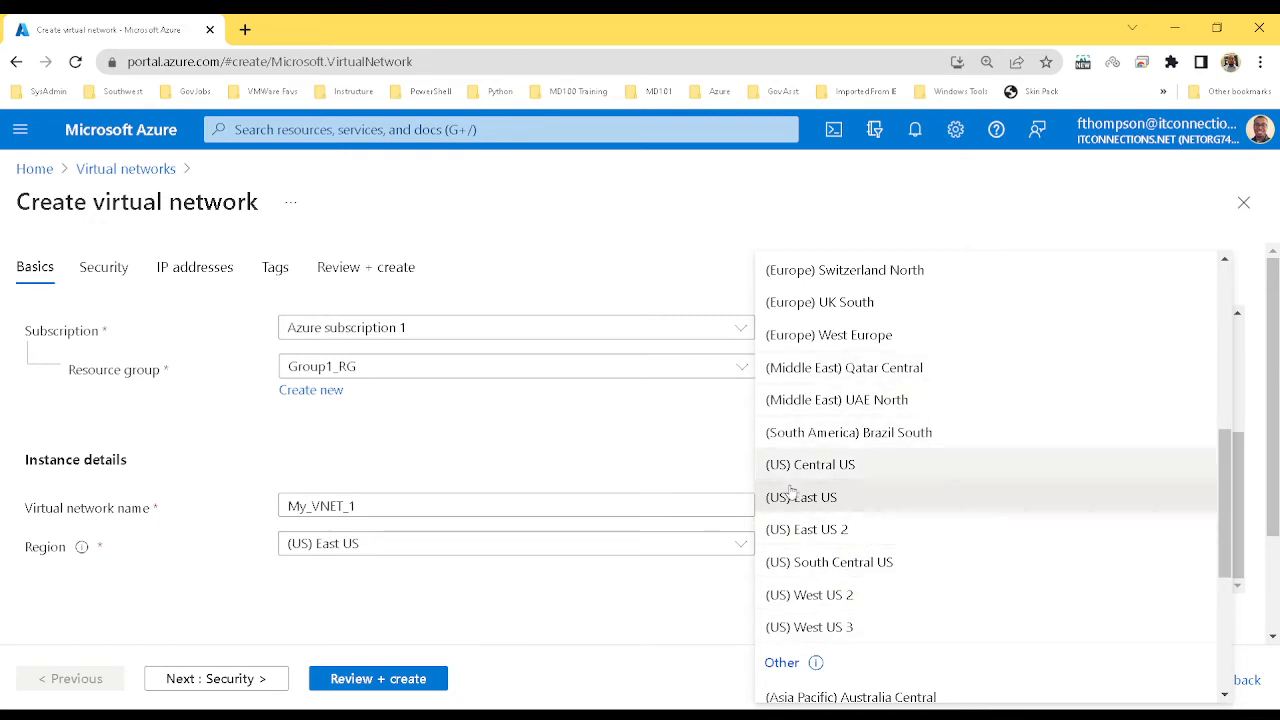
left_click(409, 587)
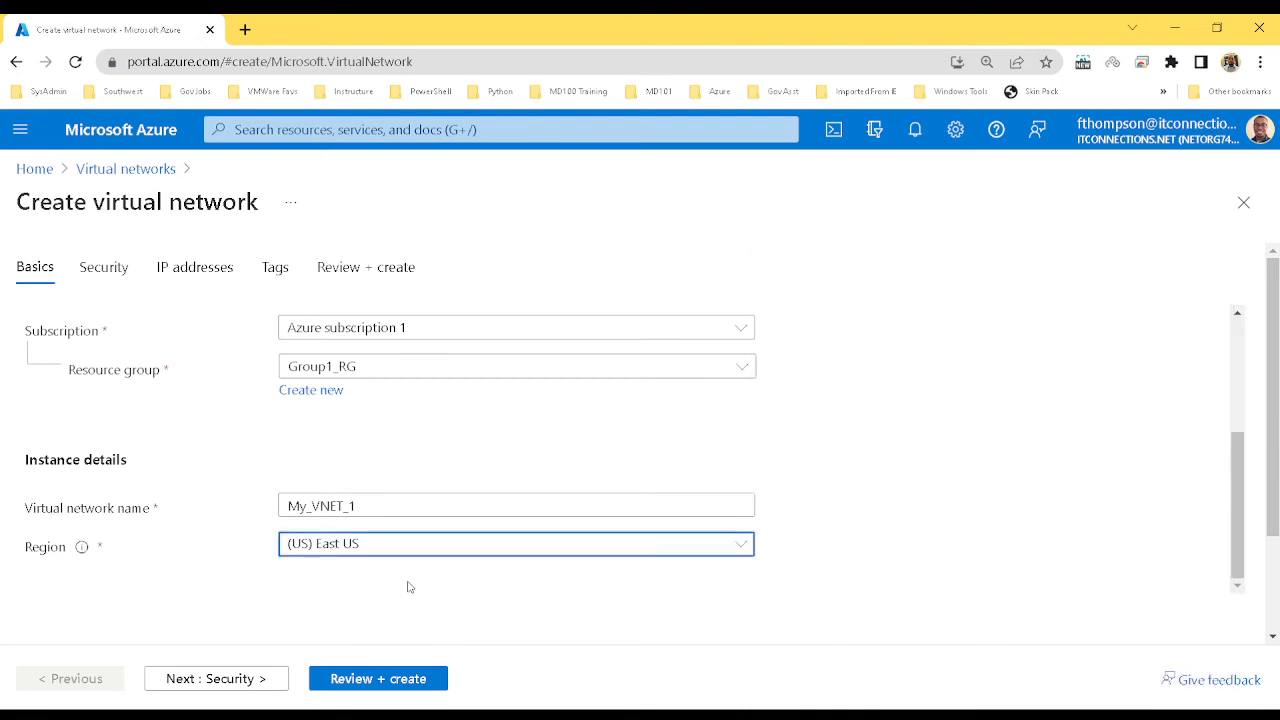
left_click(397, 680)
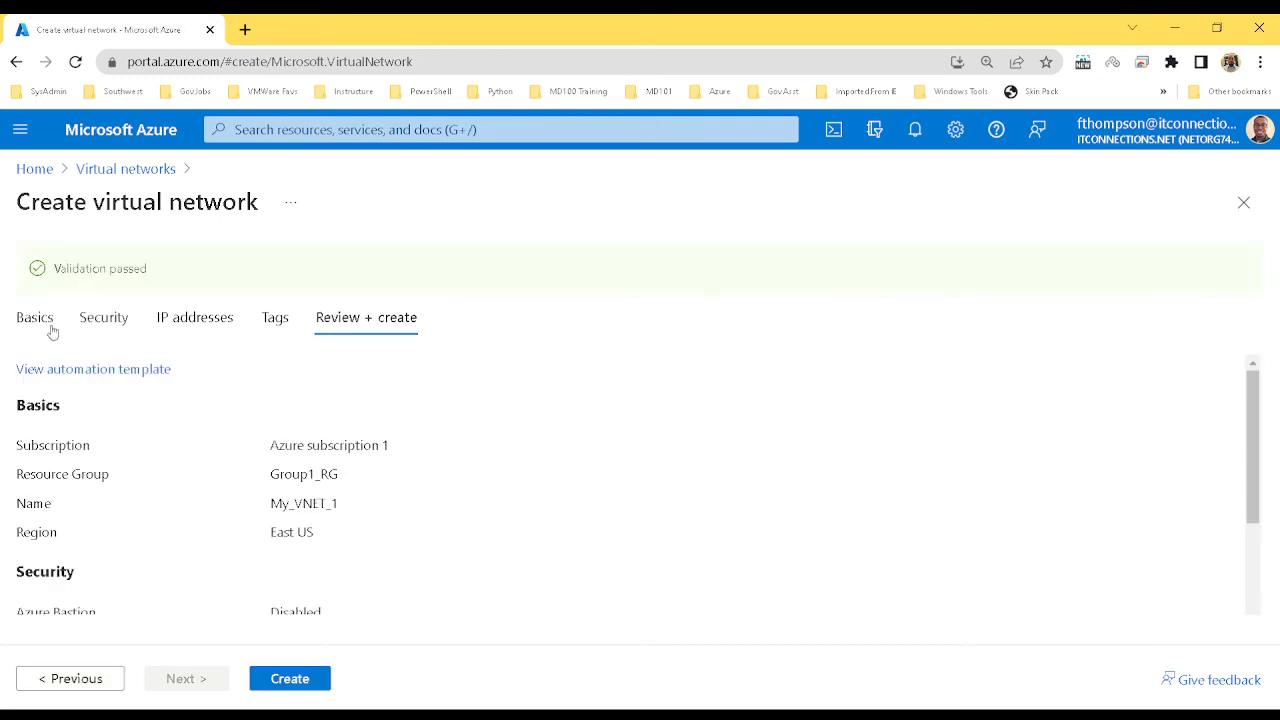
left_click(52, 330)
- Proceed to the security settings and review the Azure Bastion, Azure Firewall Premium and Azure DDoS Protection Standard options
left_click(186, 682)
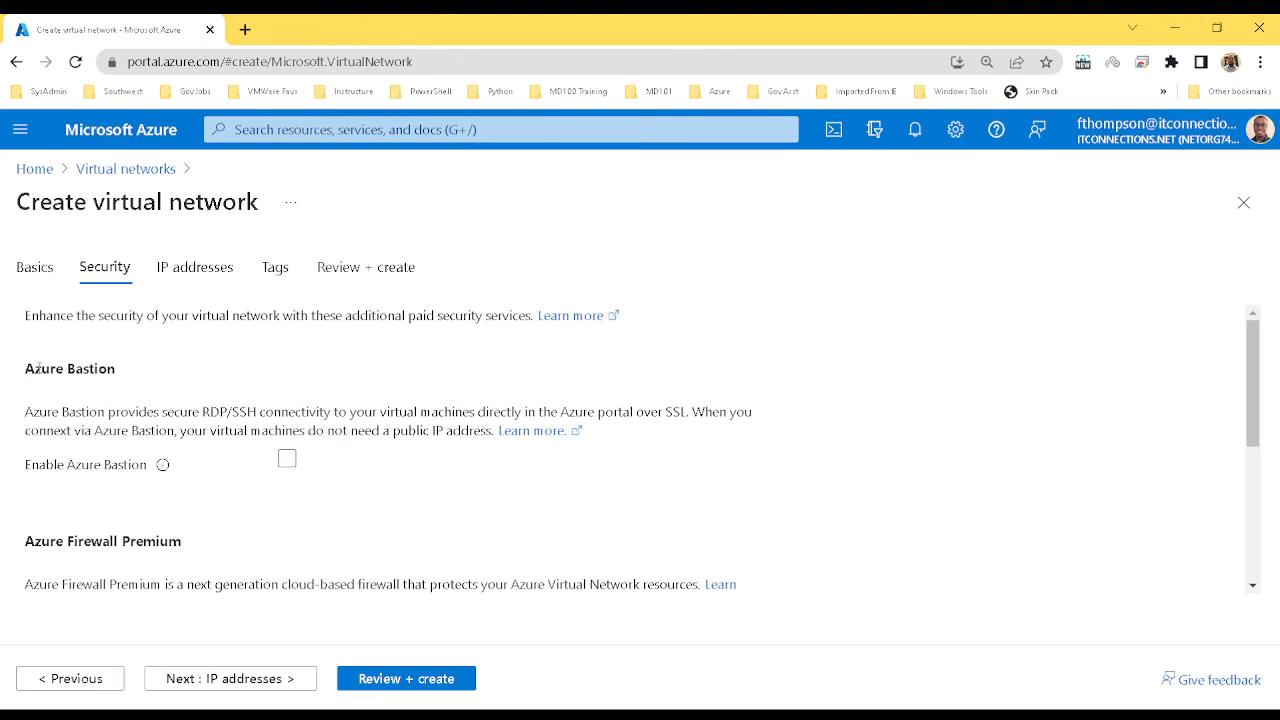
left_click_drag(26, 368, 122, 376)
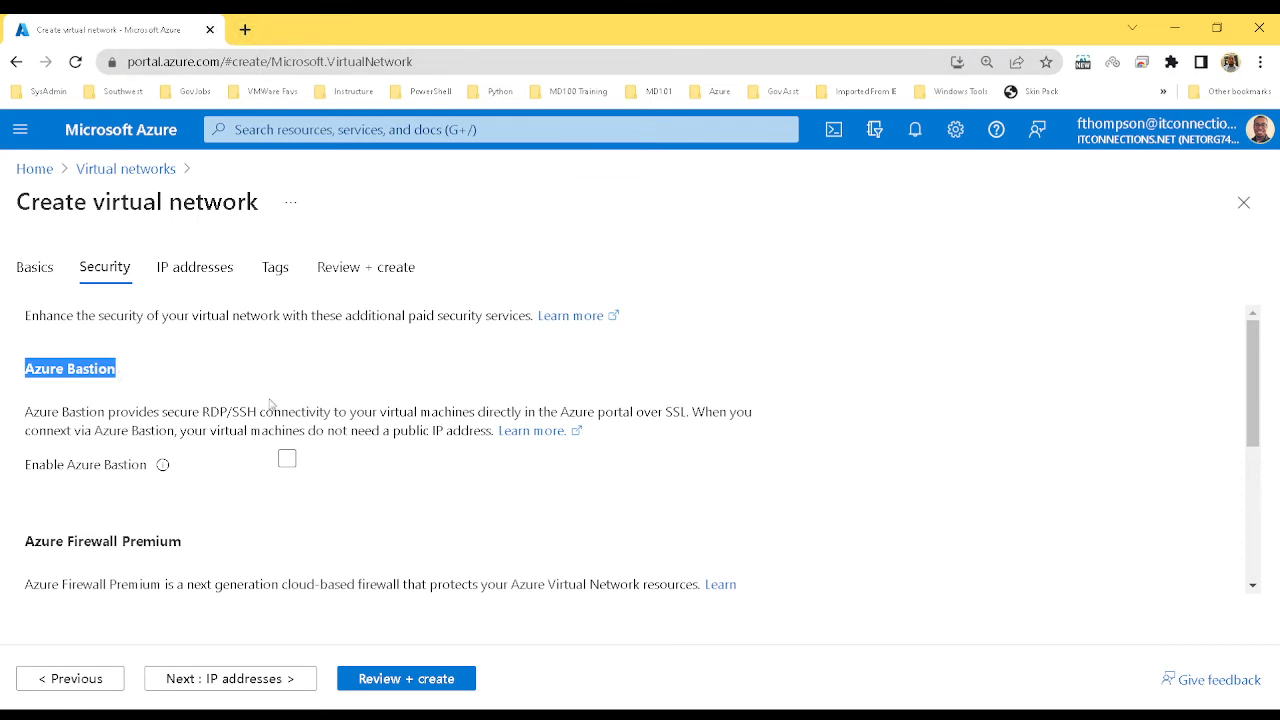
left_click(343, 466)
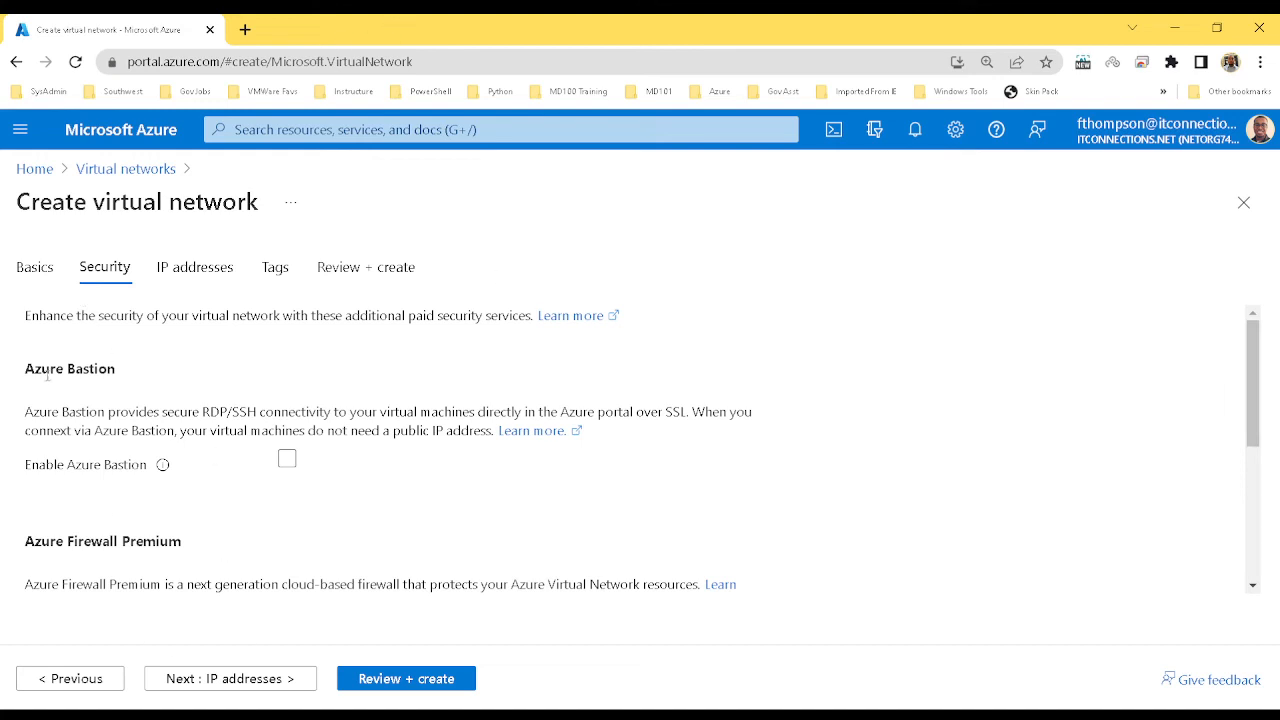
left_click_drag(29, 367, 120, 376)
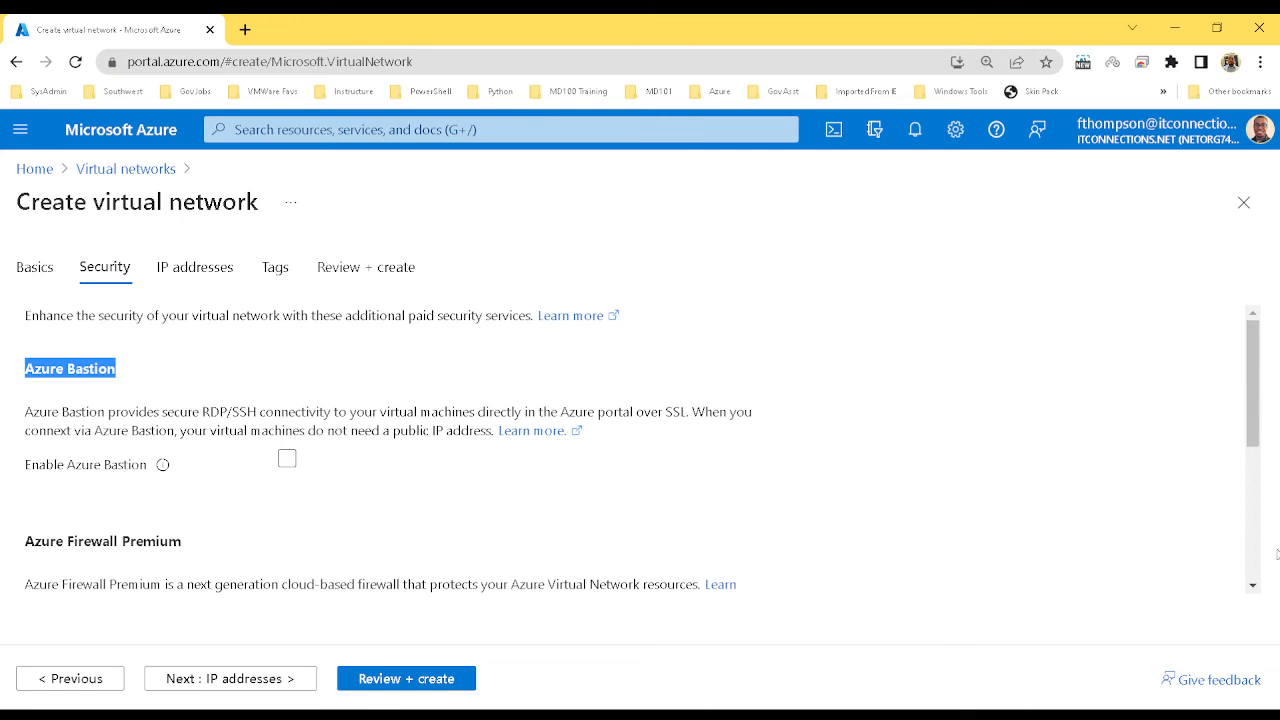
left_click_drag(1256, 428, 1272, 575)
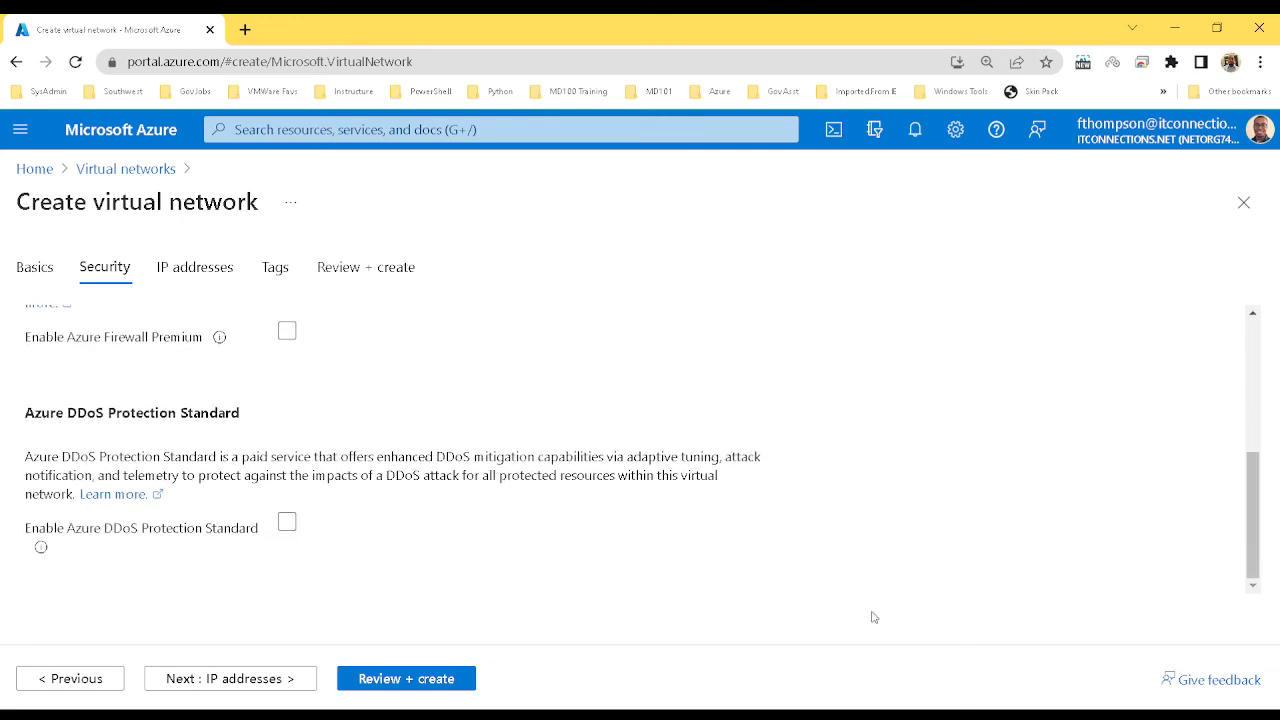
- Proceed to the IP address settings and examine the virtual network's address space and default subnet
left_click(221, 677)
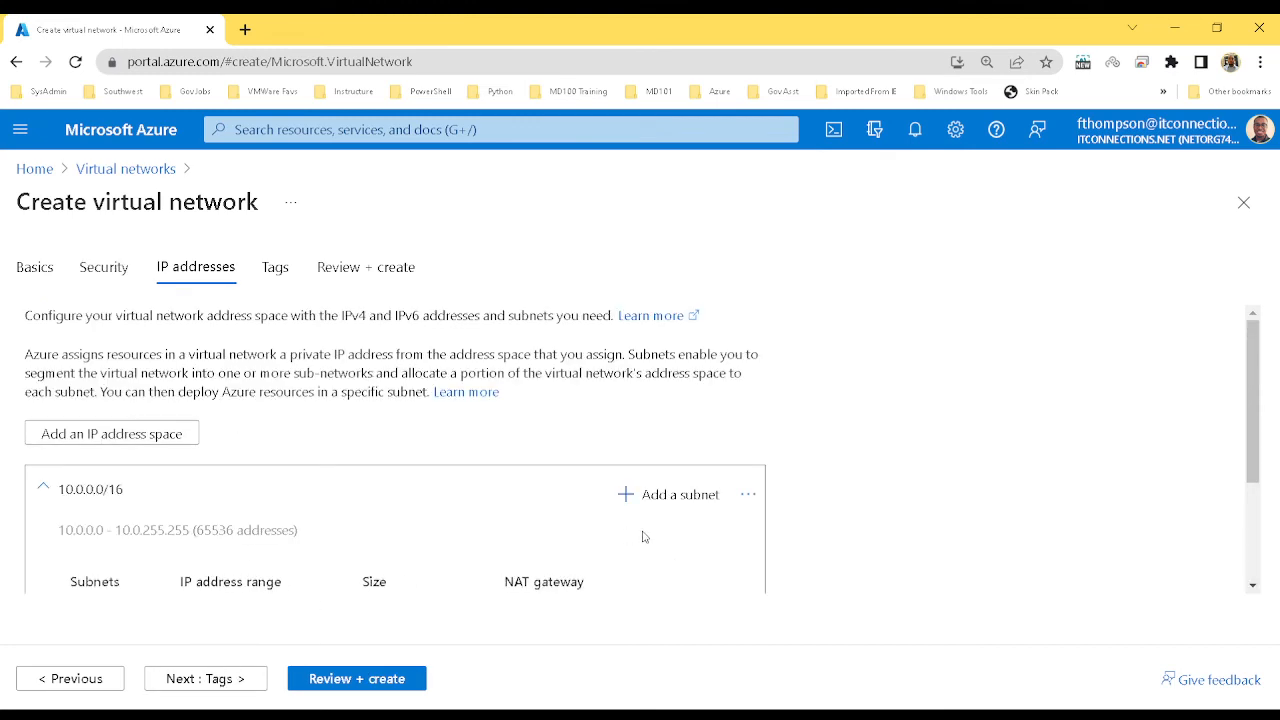
left_click_drag(1253, 354, 1268, 430)
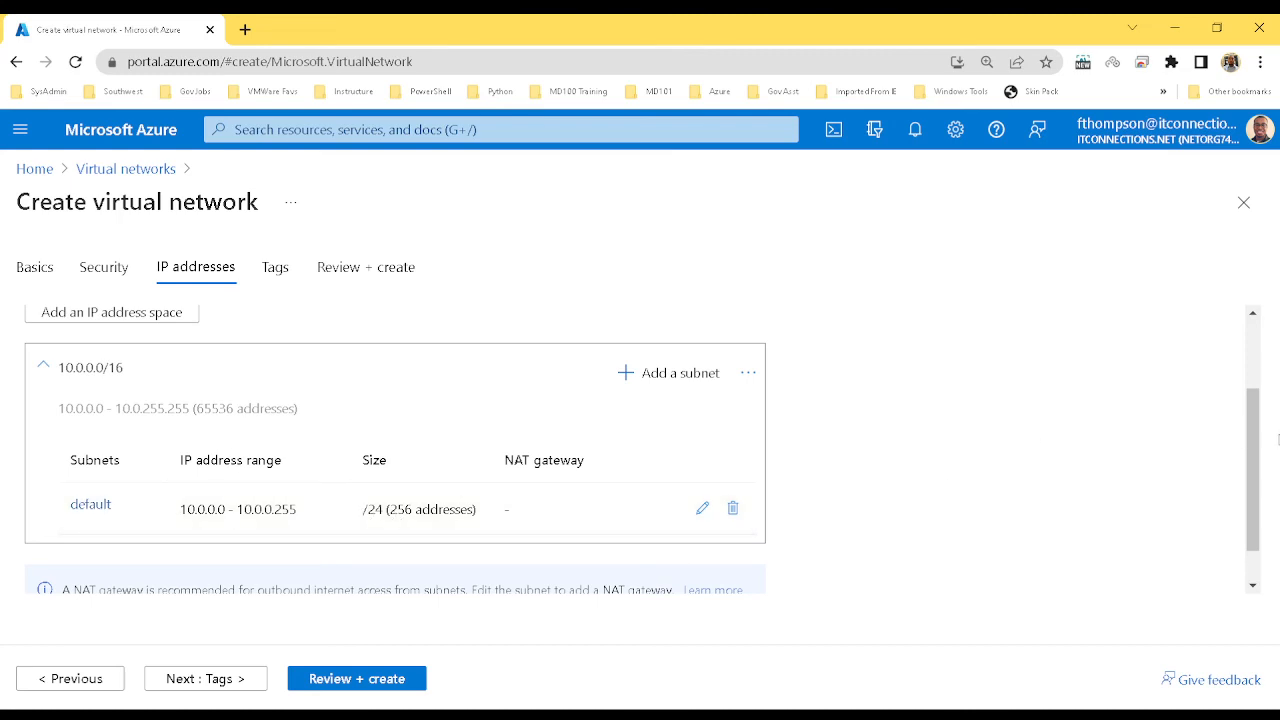
- Proceed from the IP address settings to the tag settings and check the suggested tag names and values
scroll(1268, 500, "down", 1)
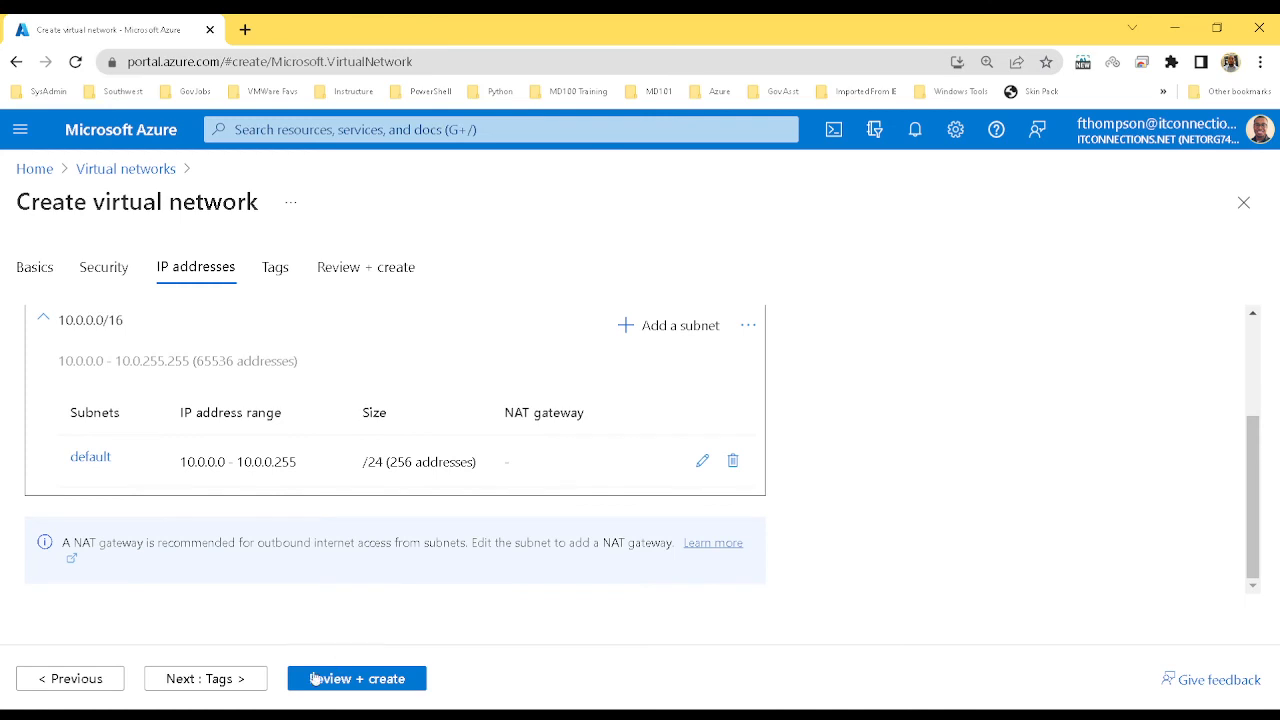
left_click(254, 686)
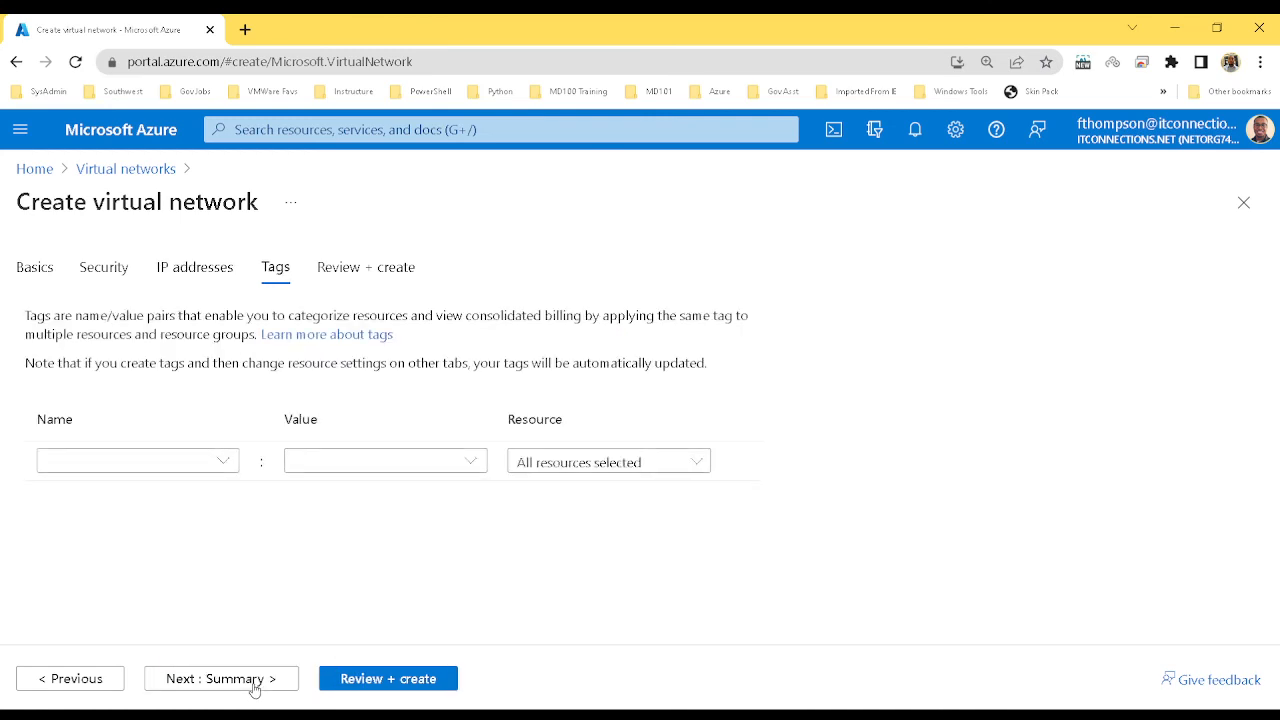
left_click(222, 466)
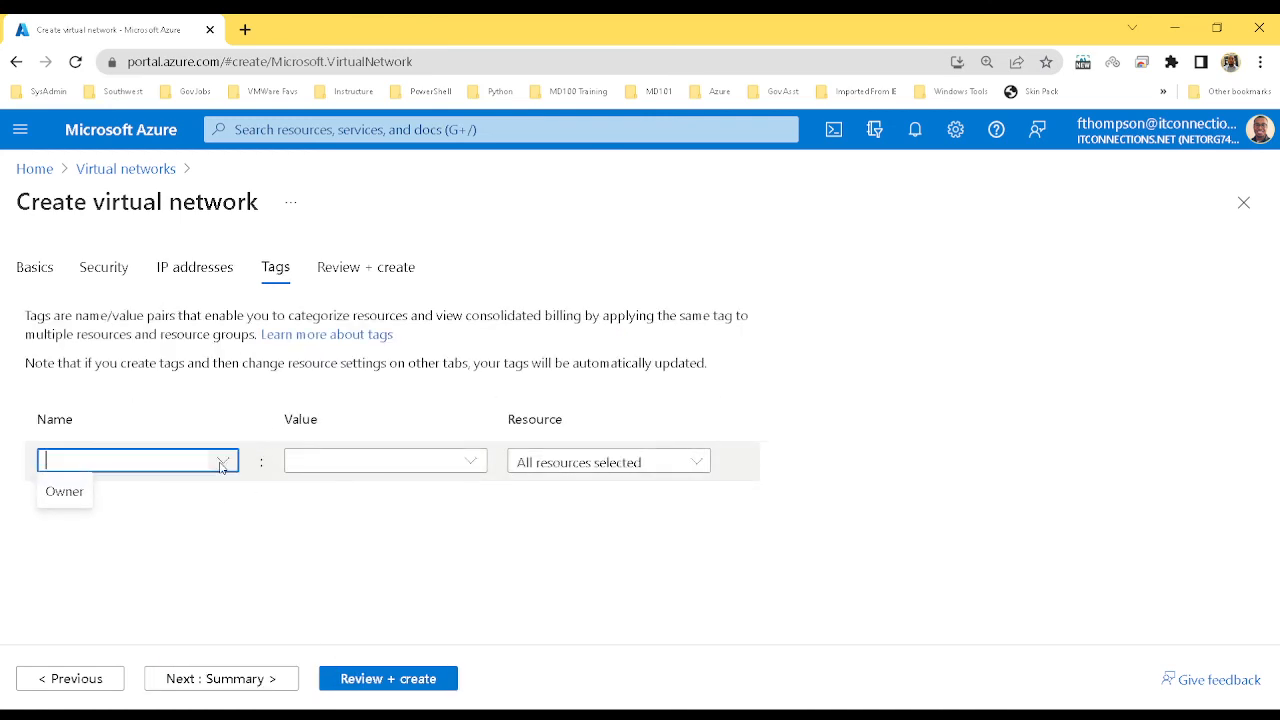
left_click(472, 464)
left_click(420, 412)
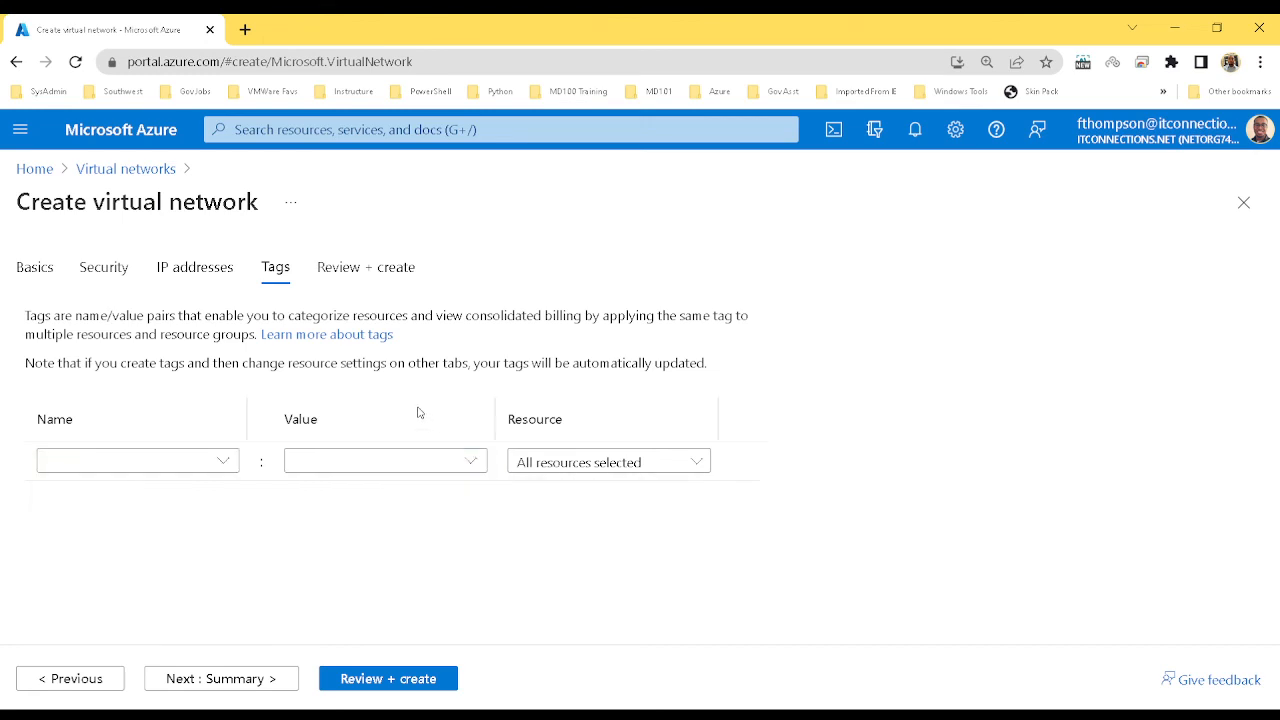
- Add a tag named Reason with the value Testing to the virtual network
left_click(178, 457)
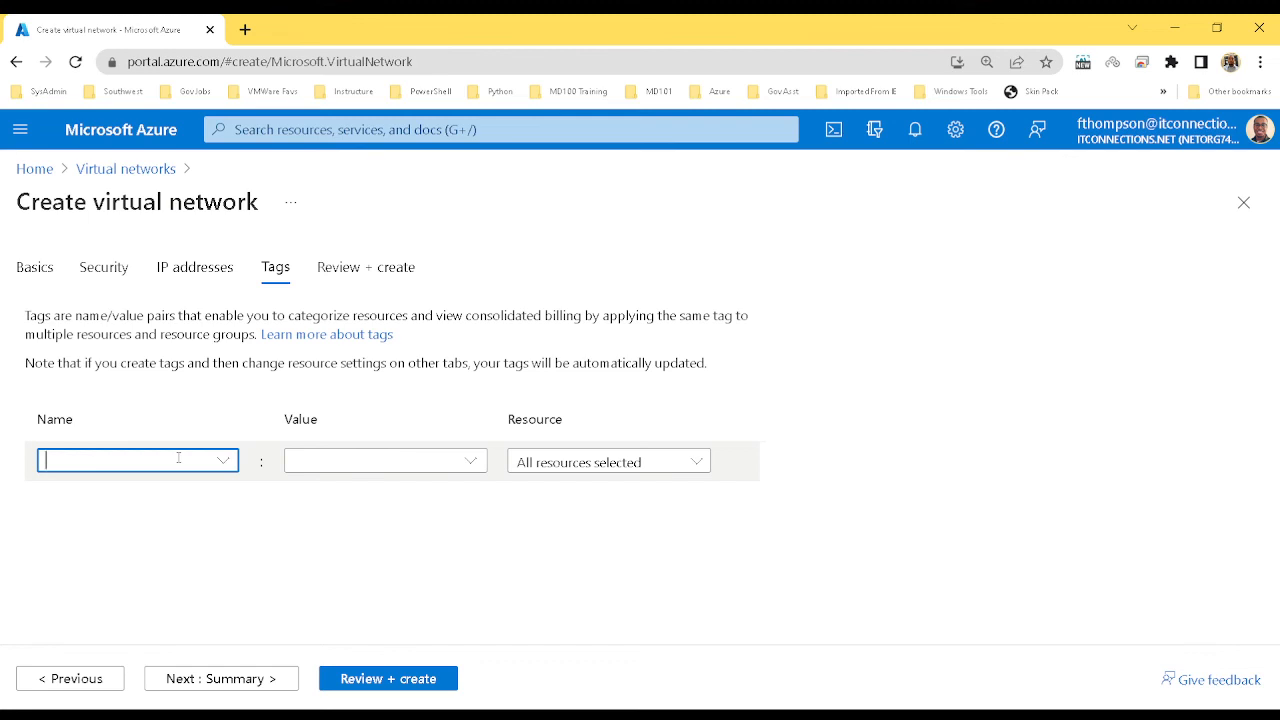
type("Reason")
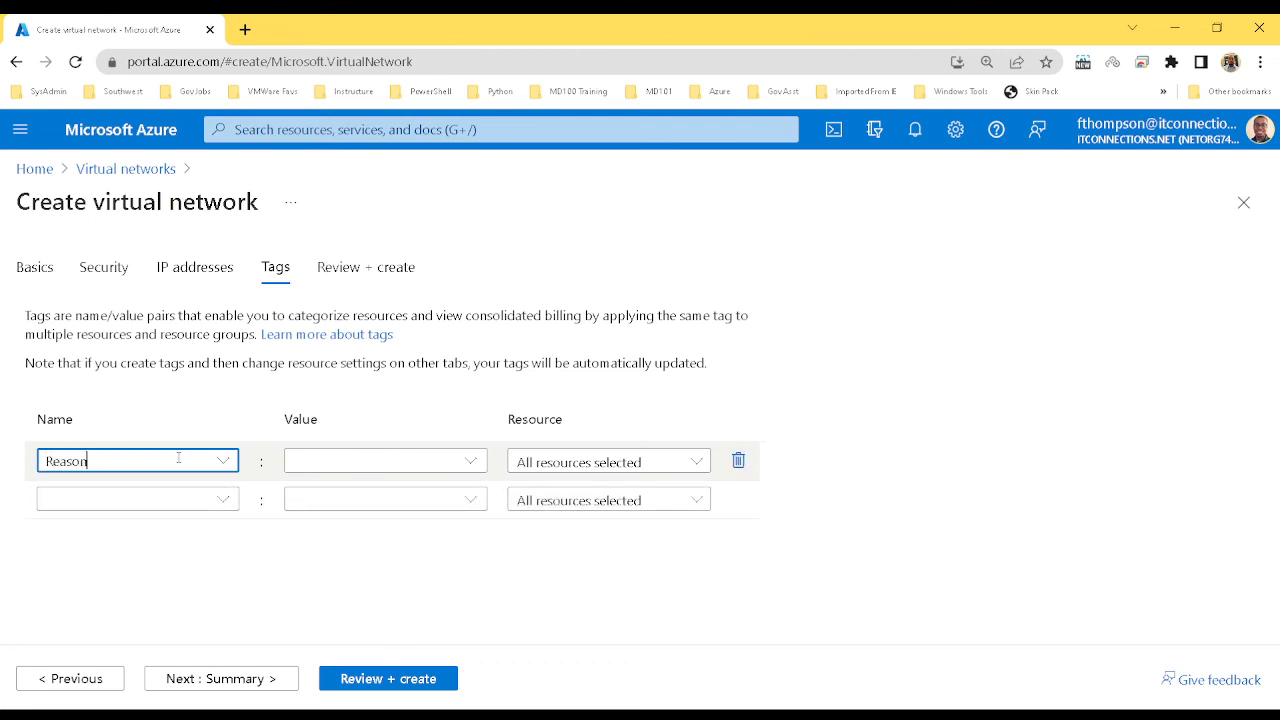
key("Tab")
key("Tab")
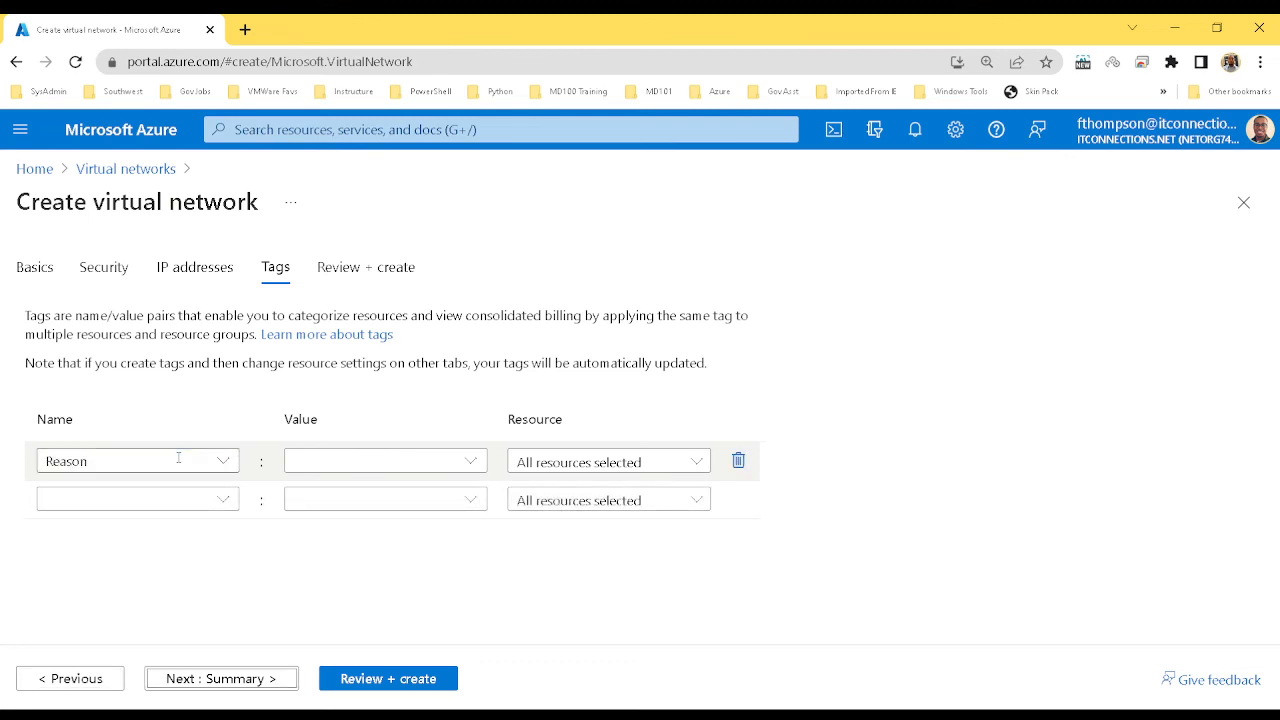
left_click(316, 462)
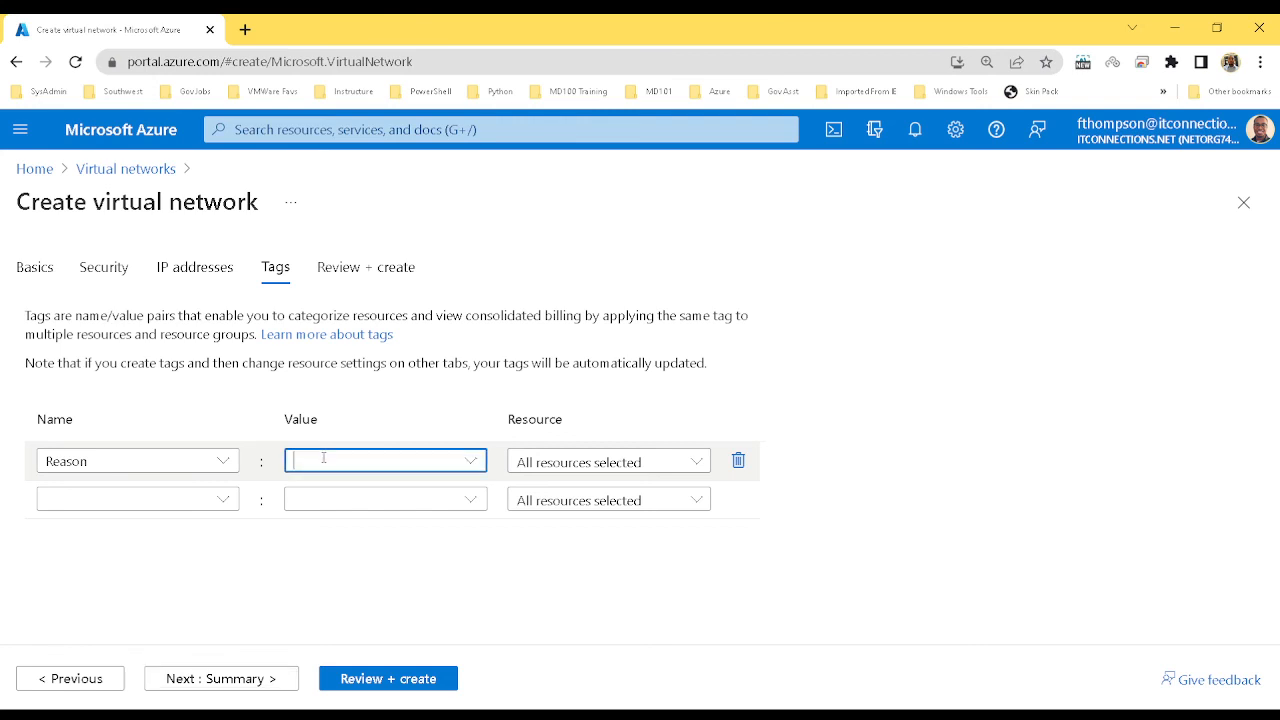
type("Testing")
- Clear the Reason tag's value and name and delete its tag row
left_click_drag(340, 461, 288, 461)
key("BackSpace")
left_click_drag(149, 460, 2, 490)
key("BackSpace")
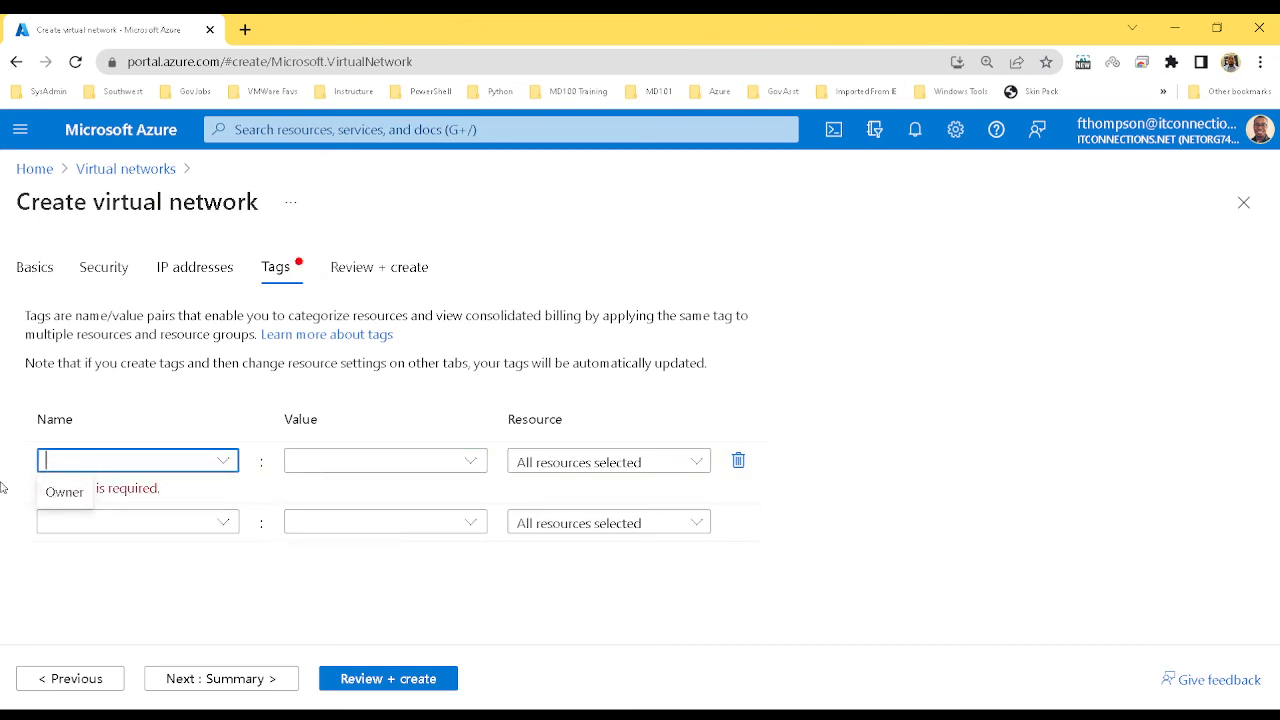
left_click(336, 523)
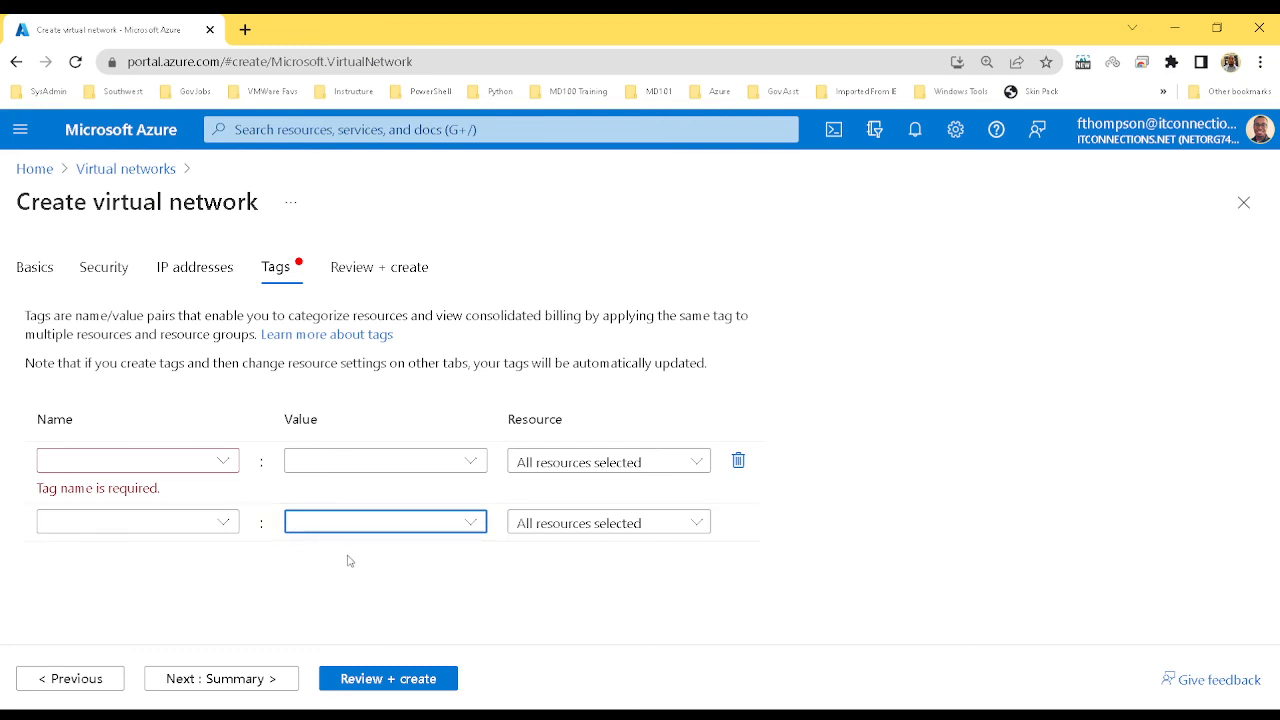
left_click(197, 461)
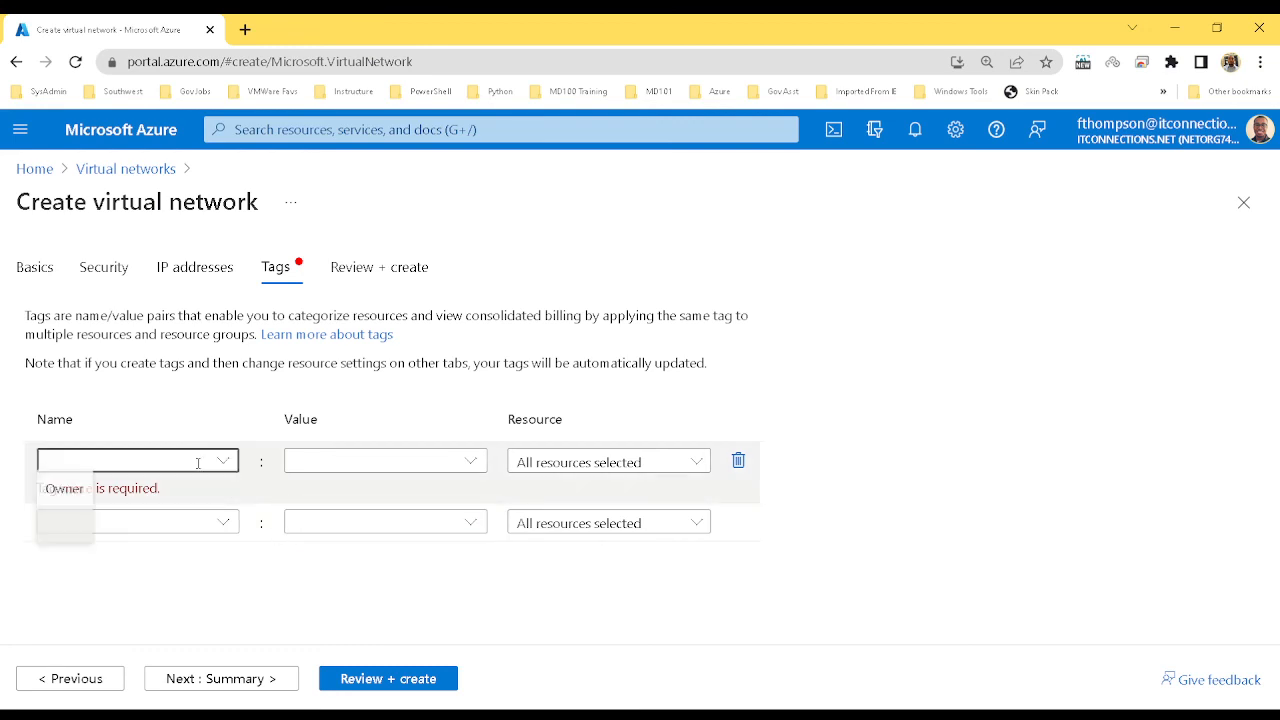
left_click(290, 408)
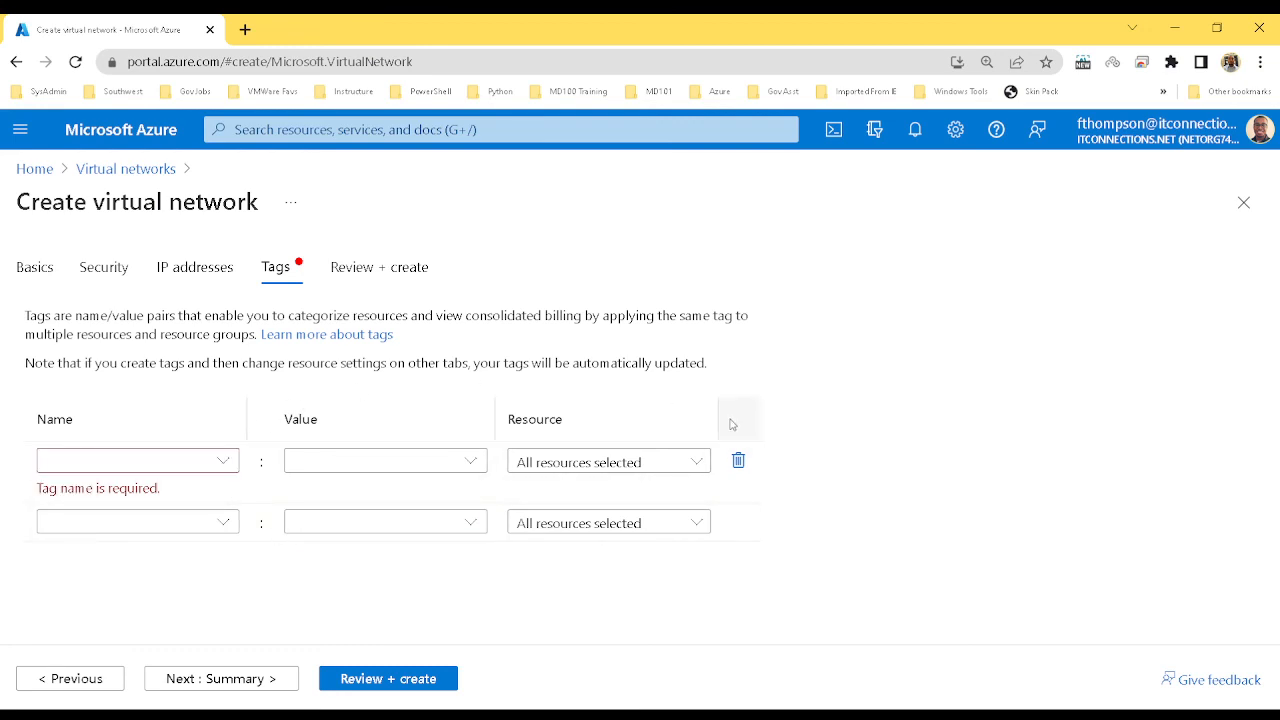
left_click(739, 462)
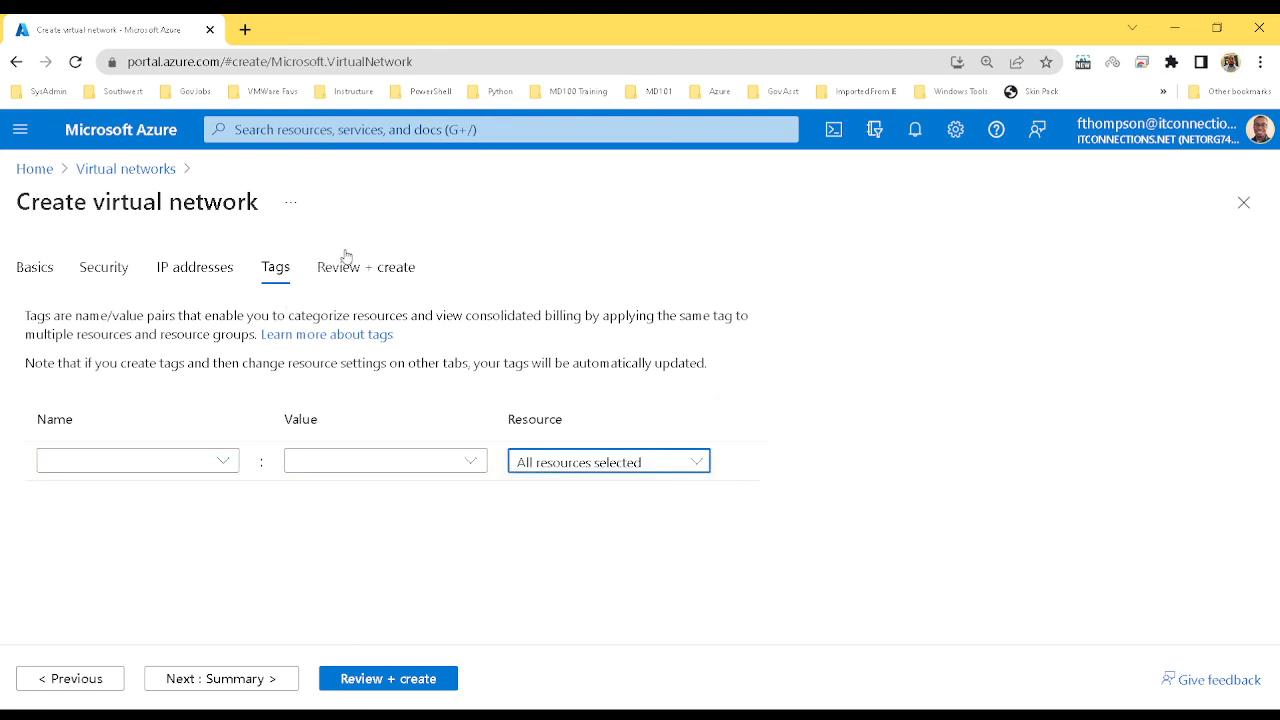
- Validate the virtual network configuration for review and return to the virtual networks list without creating it
left_click(390, 679)
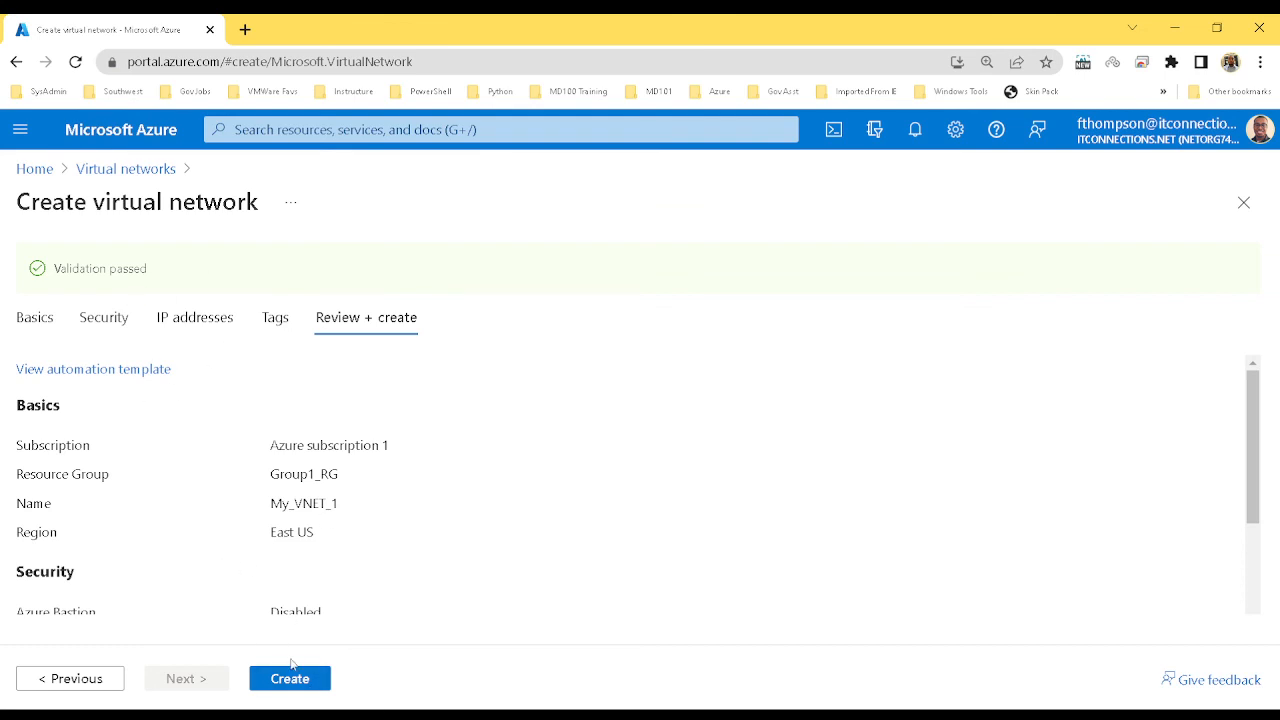
left_click(136, 171)
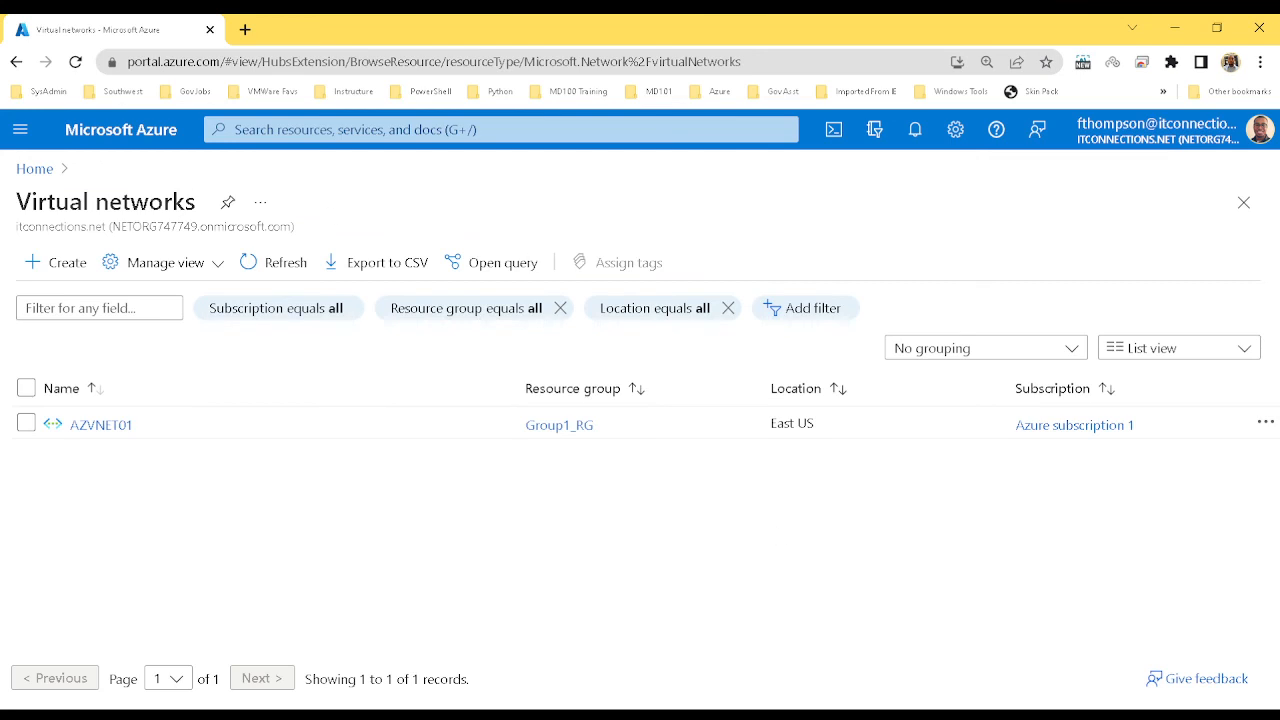